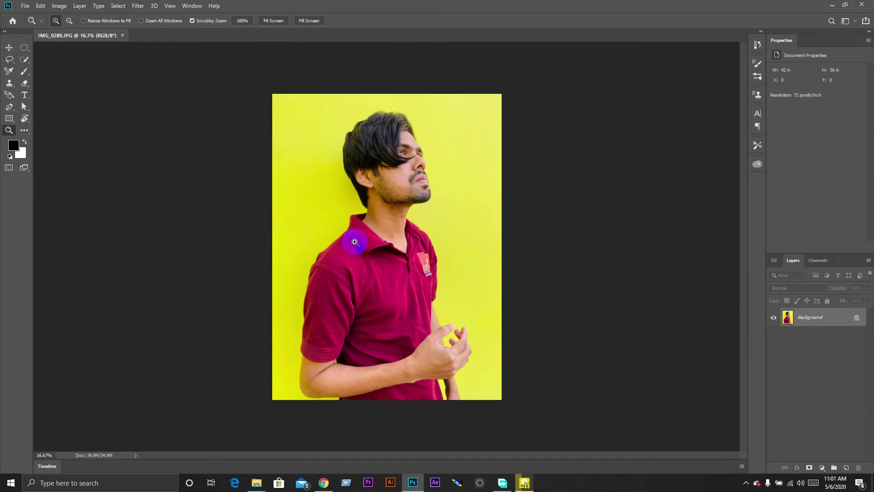
# Magnify the view on the chin and beard up to 100% with the Zoom tool.
pyautogui.click(423, 180)
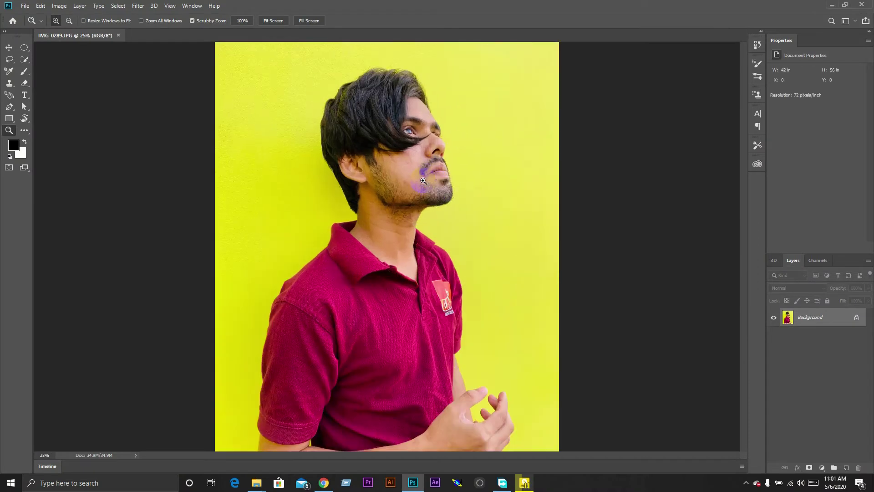
pyautogui.click(423, 181)
pyautogui.click(423, 180)
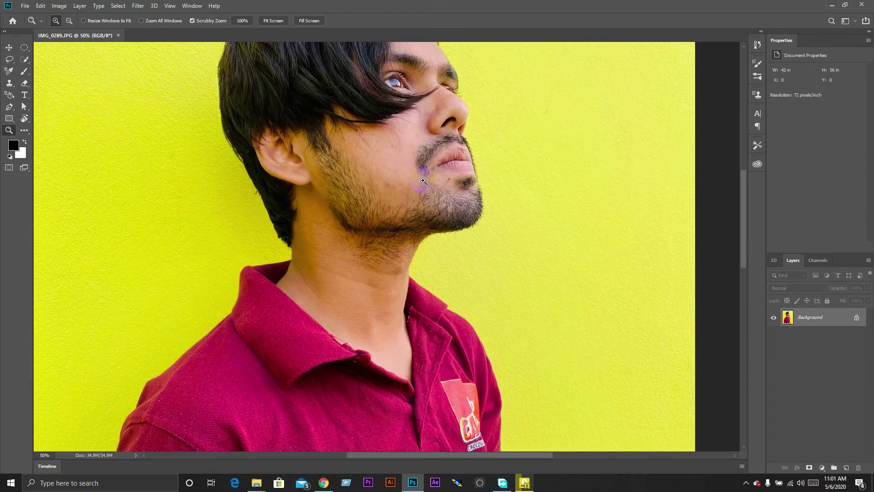
pyautogui.click(423, 181)
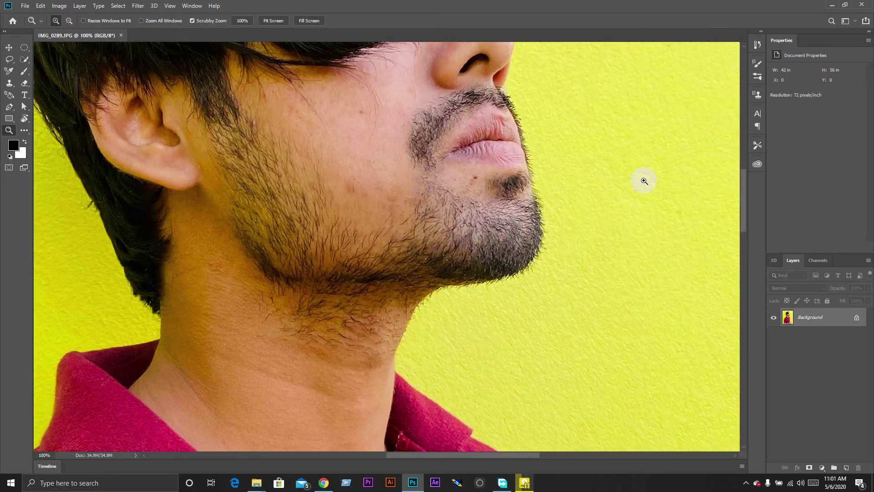
# Unlock the Background into Layer 0 and select the Spot Healing Brush.
pyautogui.click(856, 317)
pyautogui.press('s')
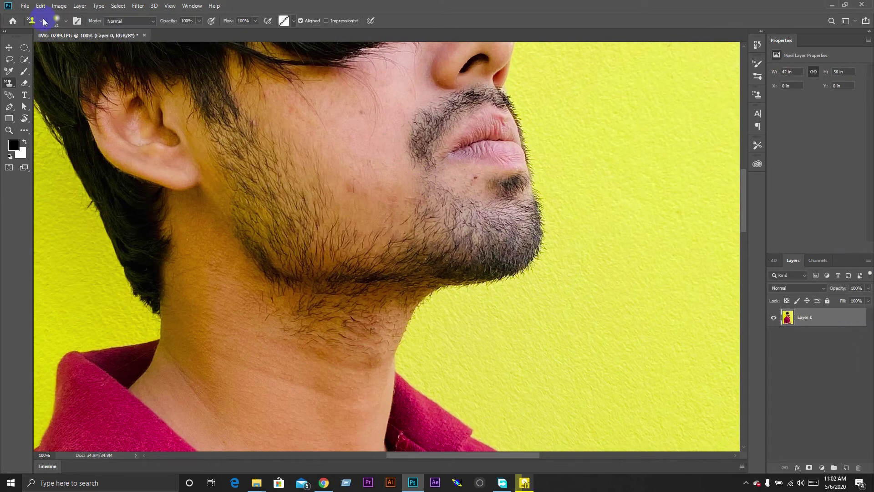
pyautogui.click(44, 21)
pyautogui.click(62, 40)
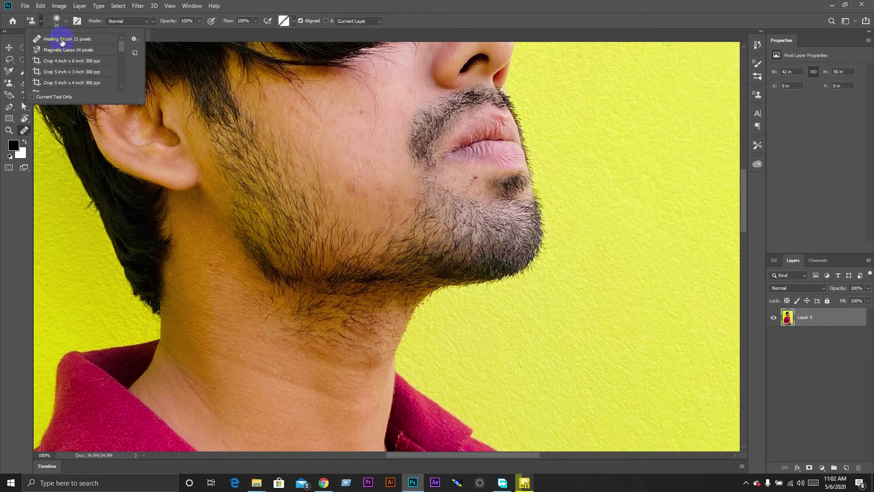
pyautogui.rightClick(25, 132)
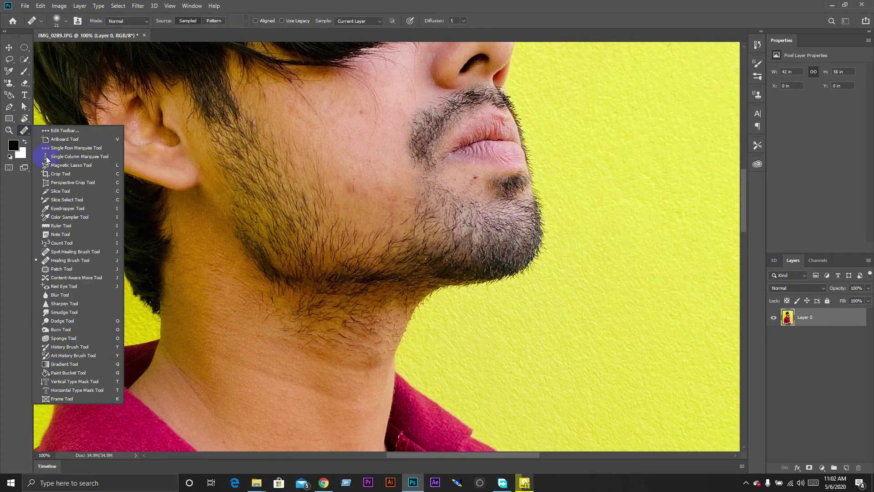
pyautogui.click(68, 253)
# Heal the small dark cheek blemishes with a 35-pixel Content-Aware spot healing brush.
pyautogui.moveTo(350, 188)
pyautogui.mouseDown()
pyautogui.moveTo(384, 191)
pyautogui.moveTo(351, 189)
pyautogui.mouseUp()
pyautogui.press(']')
pyautogui.press(']')
pyautogui.press(']')
pyautogui.click(359, 113)
pyautogui.click(374, 184)
pyautogui.click(295, 128)
pyautogui.moveTo(287, 109); pyautogui.dragTo(307, 123)
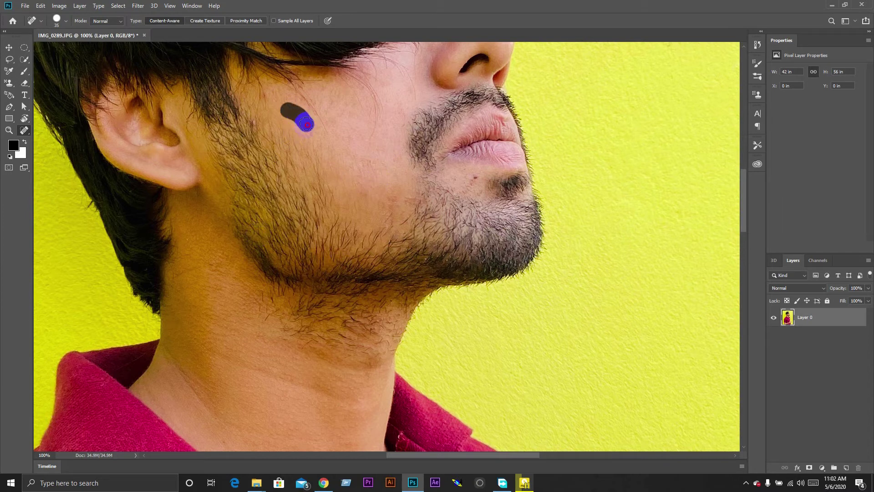
pyautogui.click(392, 96)
pyautogui.moveTo(744, 214)
pyautogui.mouseDown()
pyautogui.moveTo(744, 259)
pyautogui.moveTo(743, 236)
pyautogui.mouseUp()
pyautogui.press('z')
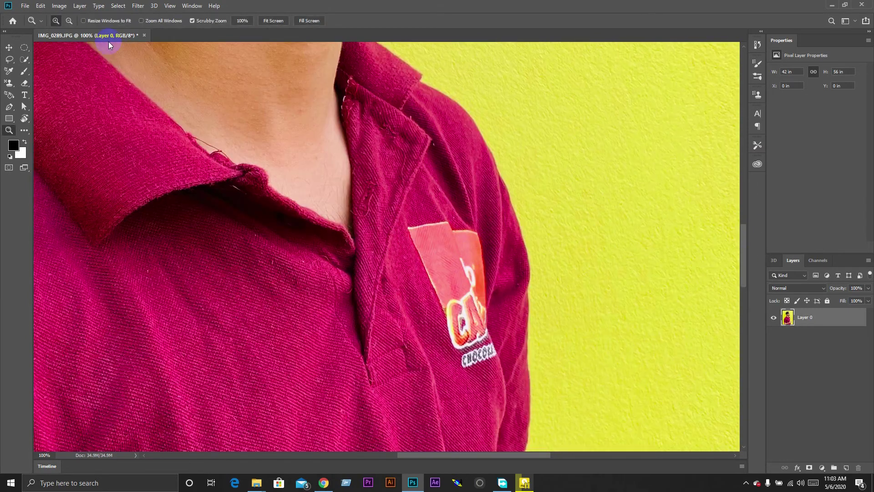
# Lasso the pocket logo and erase it with a Content-Aware fill.
pyautogui.click(10, 64)
pyautogui.moveTo(450, 231)
pyautogui.mouseDown()
pyautogui.moveTo(448, 220)
pyautogui.moveTo(411, 226)
pyautogui.moveTo(452, 352)
pyautogui.moveTo(483, 369)
pyautogui.moveTo(498, 357)
pyautogui.moveTo(491, 247)
pyautogui.moveTo(445, 220)
pyautogui.mouseUp()
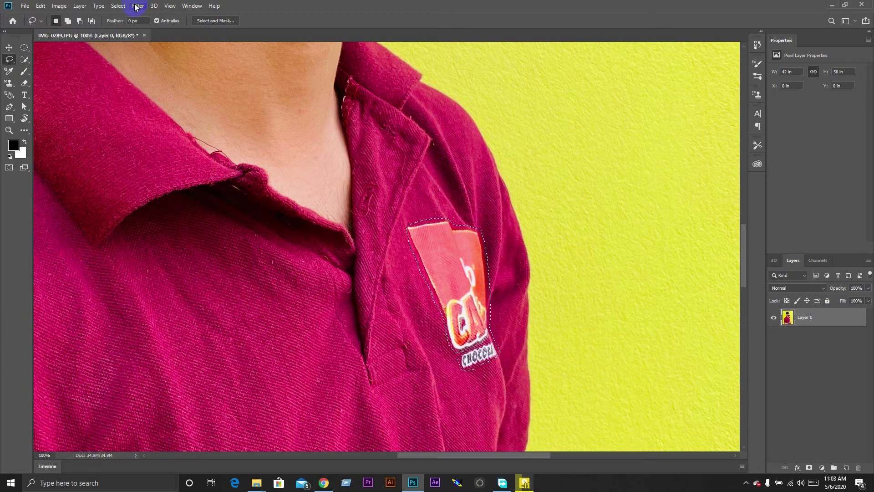
pyautogui.click(40, 6)
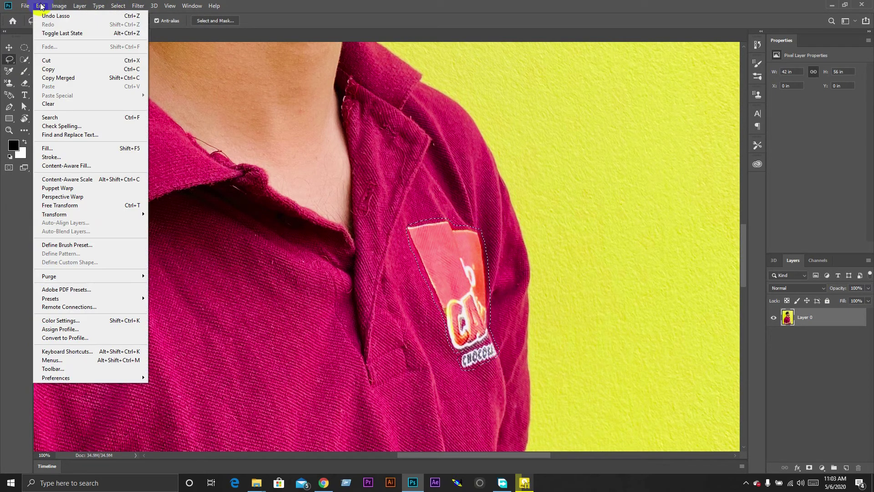
pyautogui.click(78, 149)
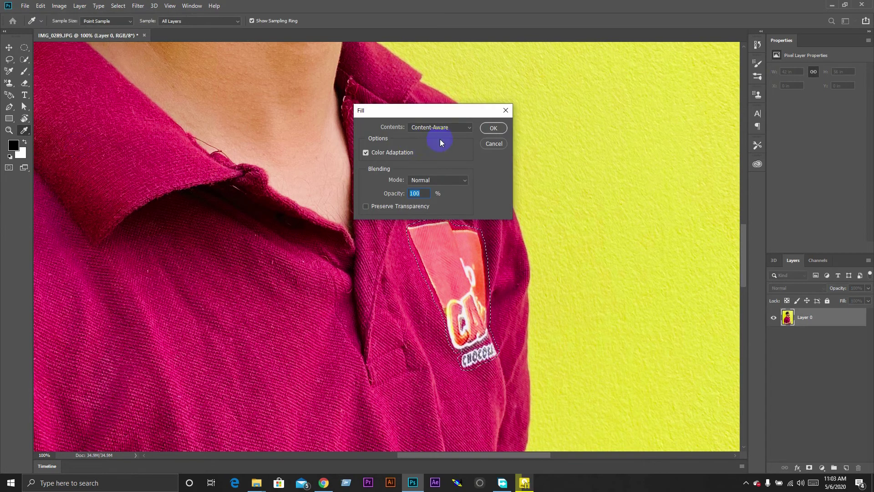
pyautogui.click(468, 128)
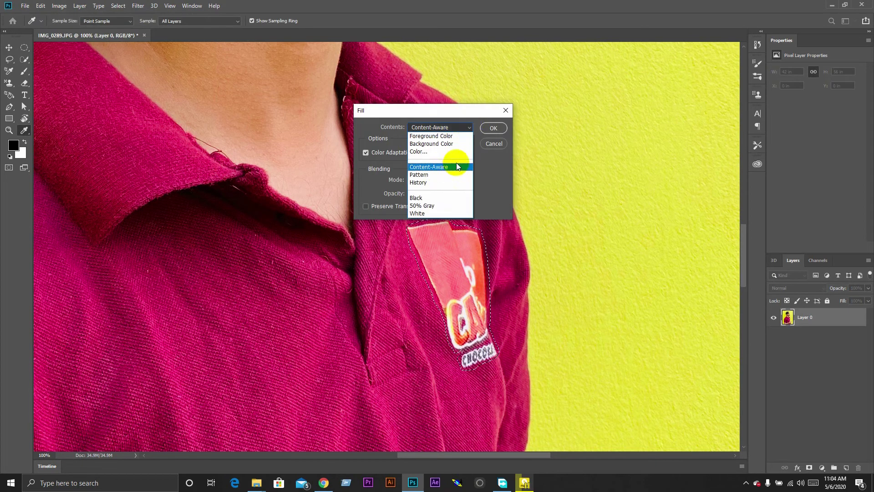
pyautogui.click(491, 129)
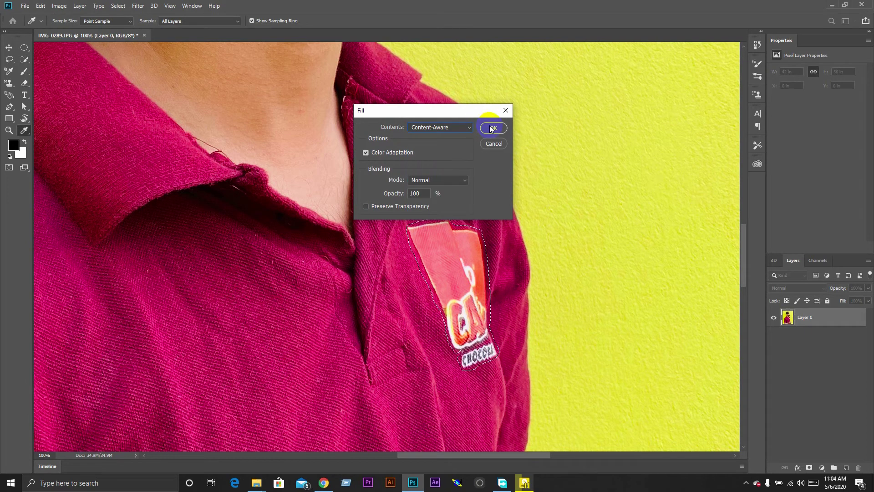
pyautogui.click(491, 129)
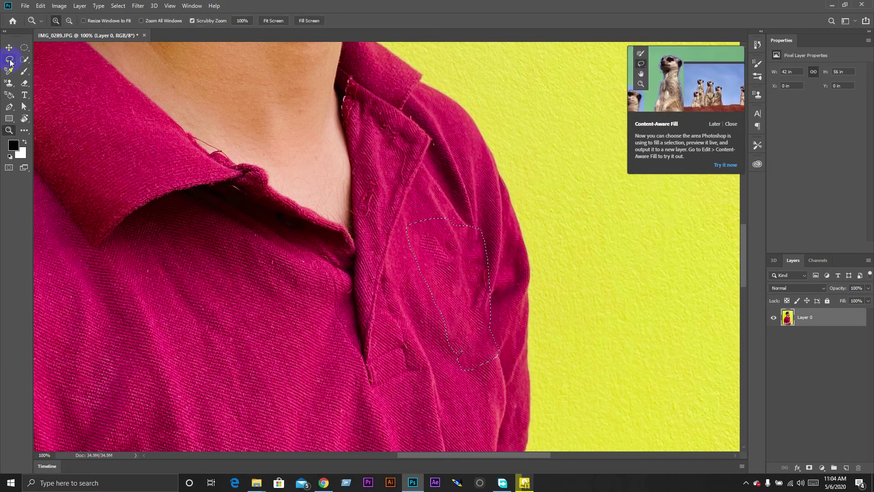
# Deselect and zoom out to show the whole photo.
pyautogui.rightClick(438, 245)
pyautogui.click(455, 251)
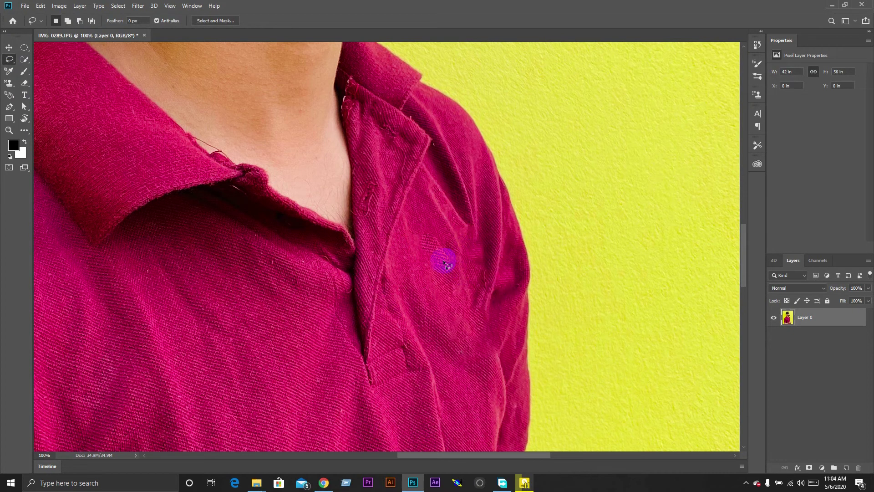
pyautogui.press('z')
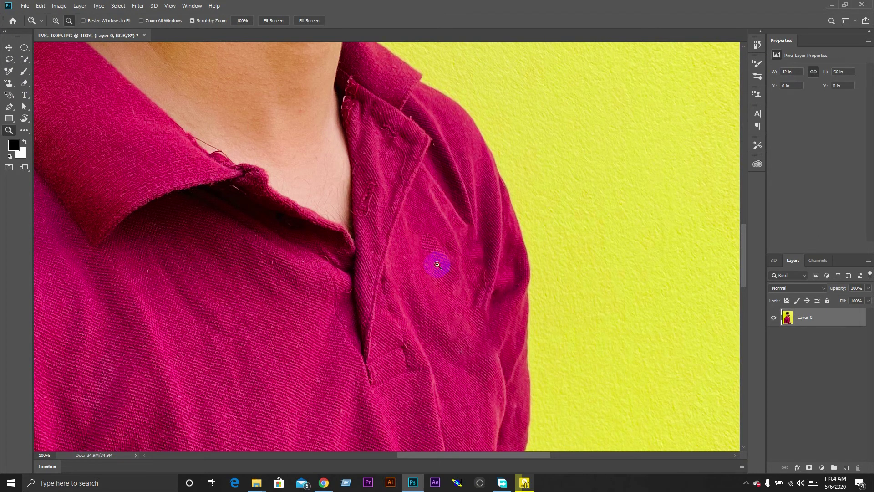
pyautogui.keyDown('alt'); pyautogui.click(437, 264); pyautogui.keyUp('alt')
pyautogui.keyDown('alt'); pyautogui.click(437, 264); pyautogui.keyUp('alt')
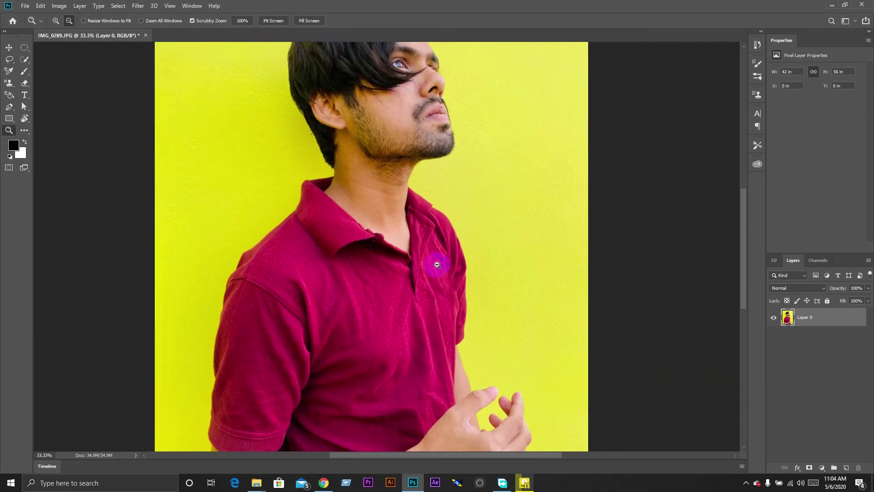
pyautogui.keyDown('alt'); pyautogui.click(437, 264); pyautogui.keyUp('alt')
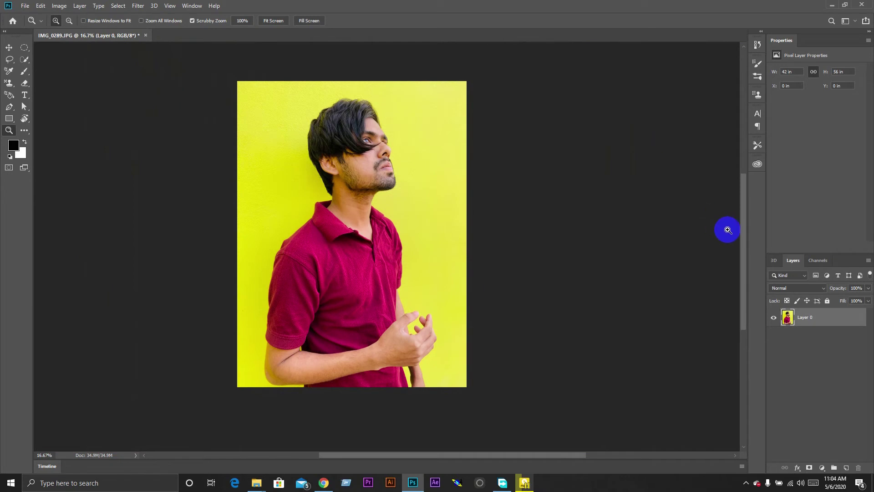
# Add a Brightness/Contrast adjustment layer at brightness -108 and contrast 10.
pyautogui.moveTo(747, 239)
pyautogui.mouseDown()
pyautogui.moveTo(745, 227)
pyautogui.moveTo(747, 242)
pyautogui.mouseUp()
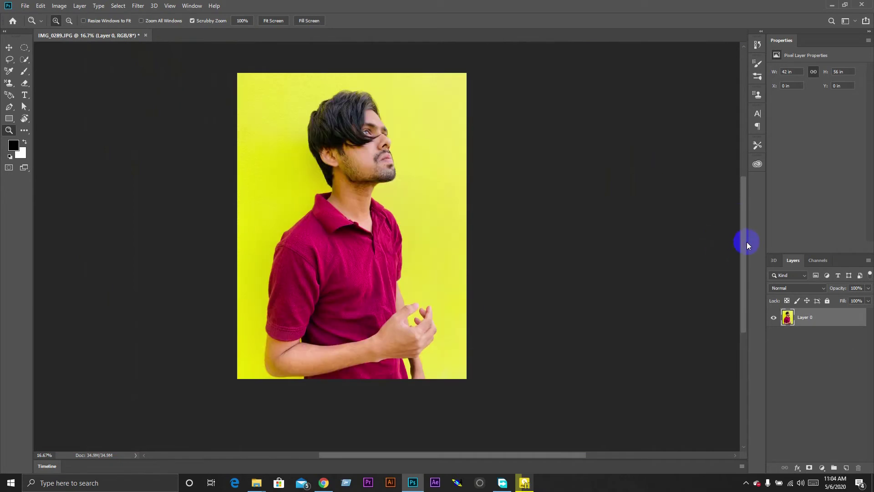
pyautogui.click(821, 467)
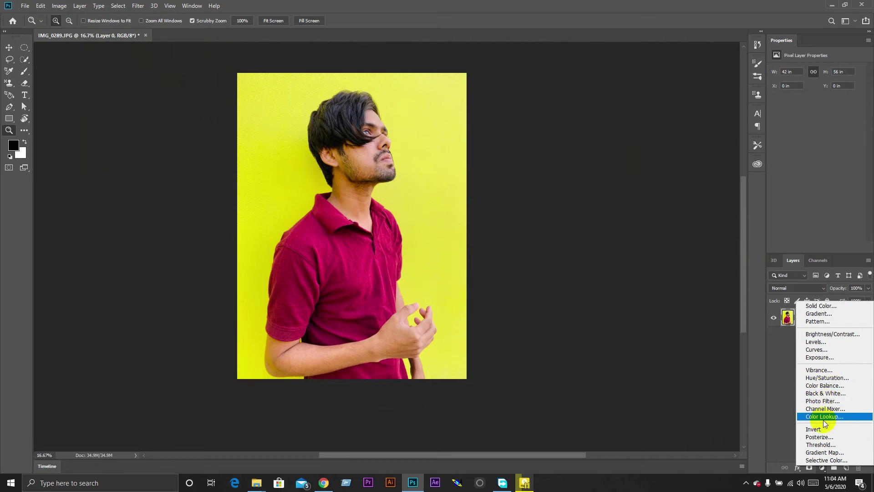
pyautogui.click(840, 334)
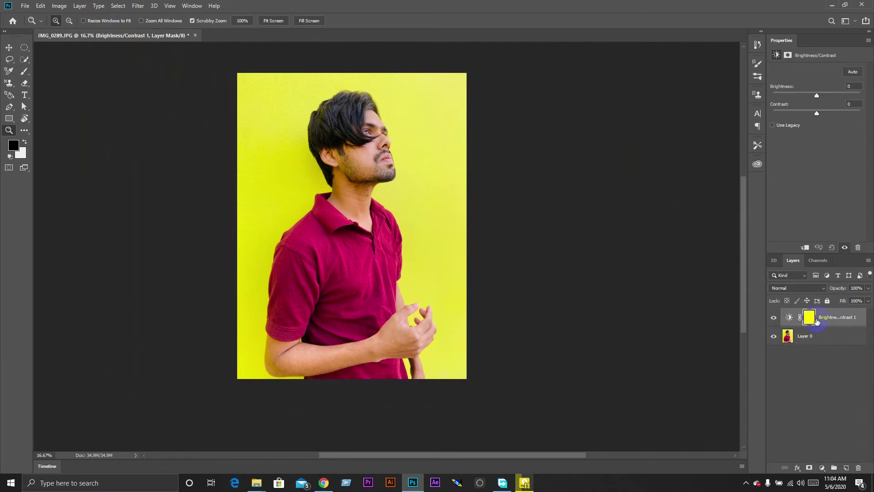
pyautogui.moveTo(816, 96)
pyautogui.mouseDown()
pyautogui.moveTo(782, 97)
pyautogui.moveTo(839, 114)
pyautogui.moveTo(823, 119)
pyautogui.mouseUp()
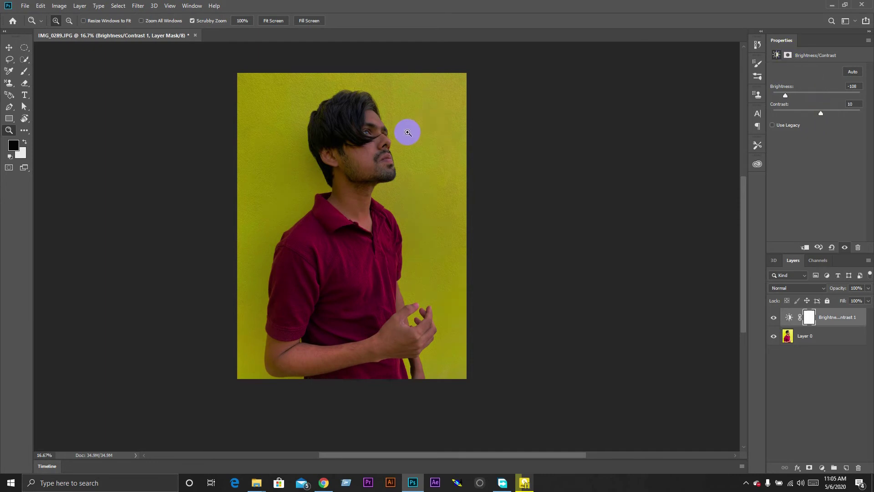
pyautogui.click(354, 139)
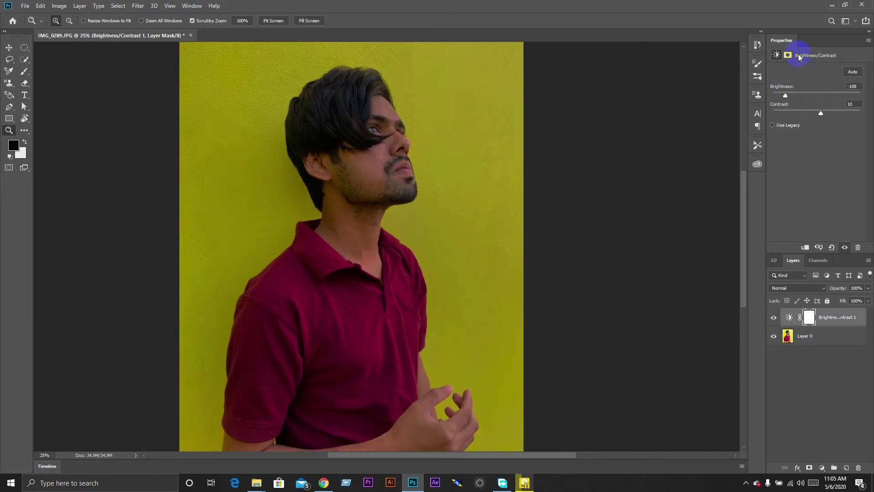
pyautogui.click(788, 55)
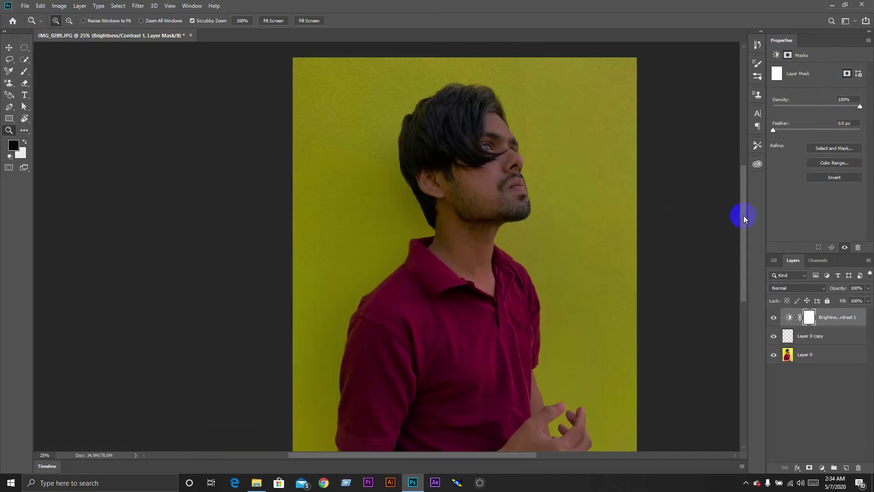
# Lower the Brightness/Contrast mask density to 24% and brush brightness back around the face.
pyautogui.click(26, 72)
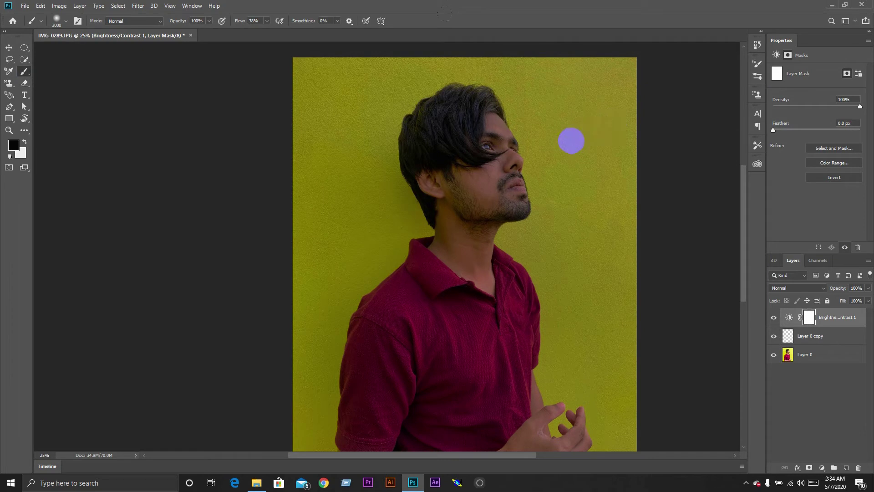
pyautogui.click(815, 105)
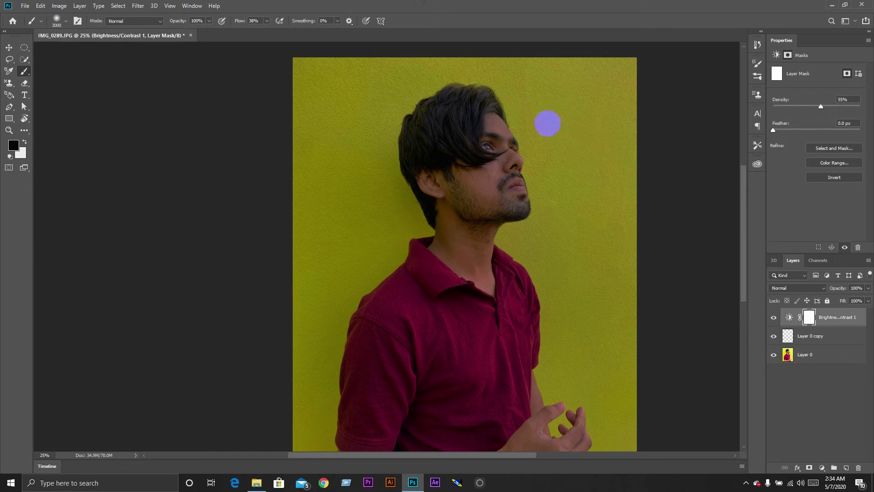
pyautogui.moveTo(573, 117); pyautogui.dragTo(531, 153)
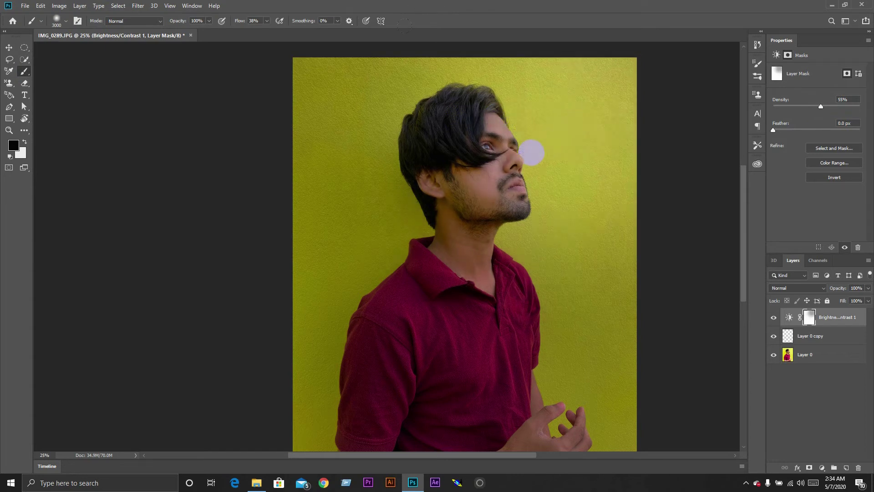
pyautogui.moveTo(561, 154)
pyautogui.mouseDown()
pyautogui.moveTo(529, 177)
pyautogui.moveTo(510, 144)
pyautogui.moveTo(494, 175)
pyautogui.mouseUp()
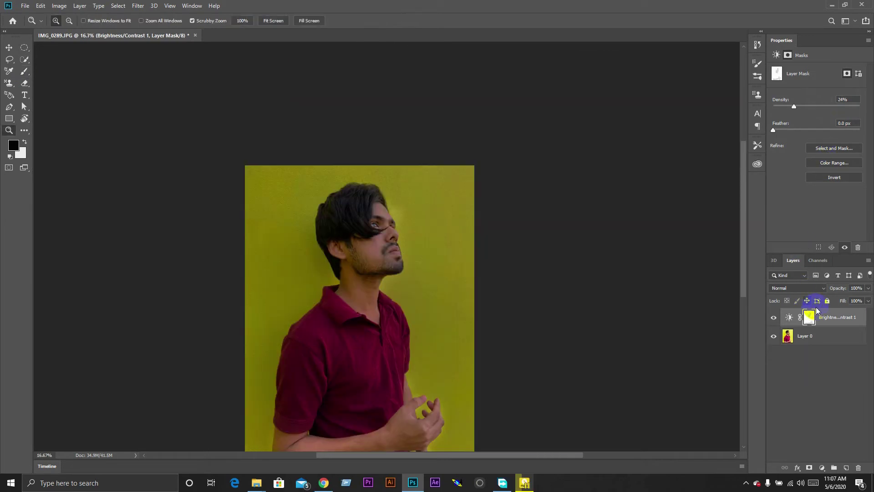
# Add a Curves 1 layer with the top point lowered to darken, then start a Solid Color fill.
pyautogui.click(821, 468)
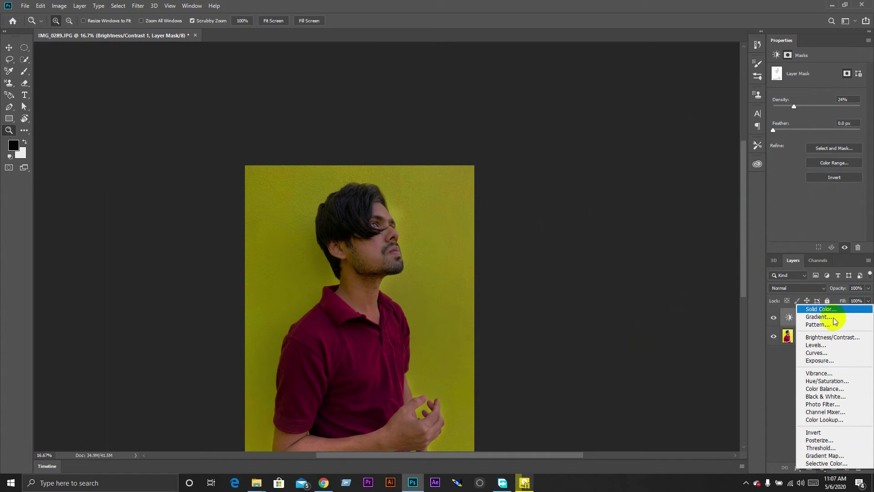
pyautogui.click(823, 353)
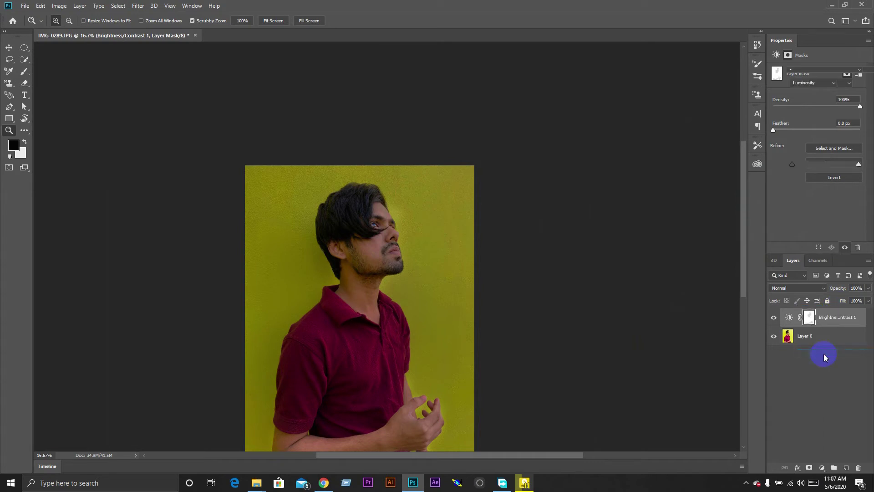
pyautogui.click(859, 94)
pyautogui.moveTo(858, 92); pyautogui.dragTo(858, 110)
pyautogui.click(832, 128)
pyautogui.click(817, 319)
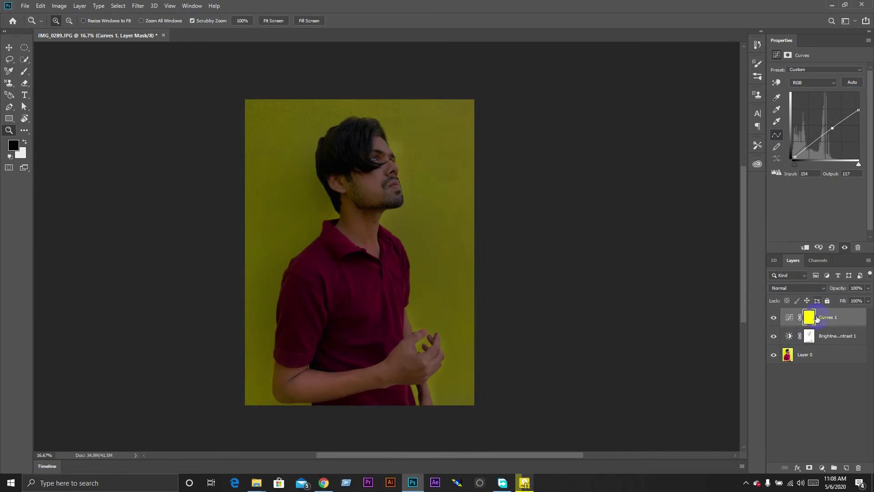
pyautogui.click(813, 321)
pyautogui.click(830, 319)
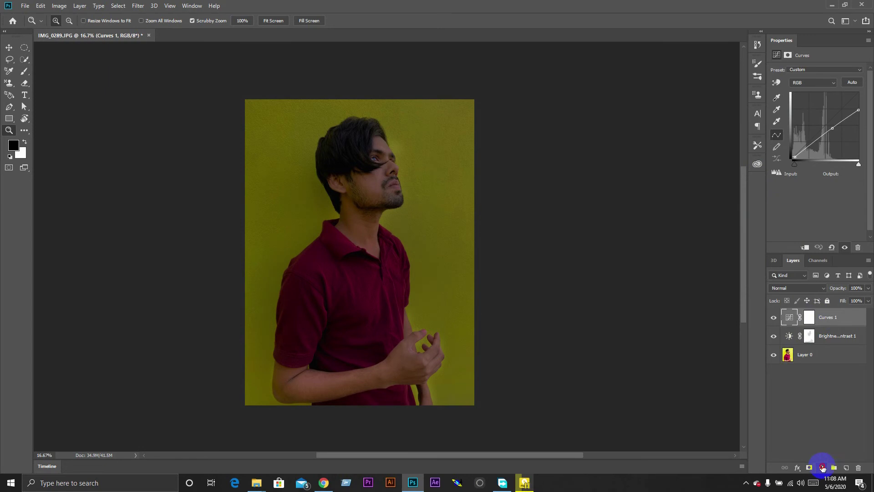
pyautogui.click(822, 467)
pyautogui.click(852, 305)
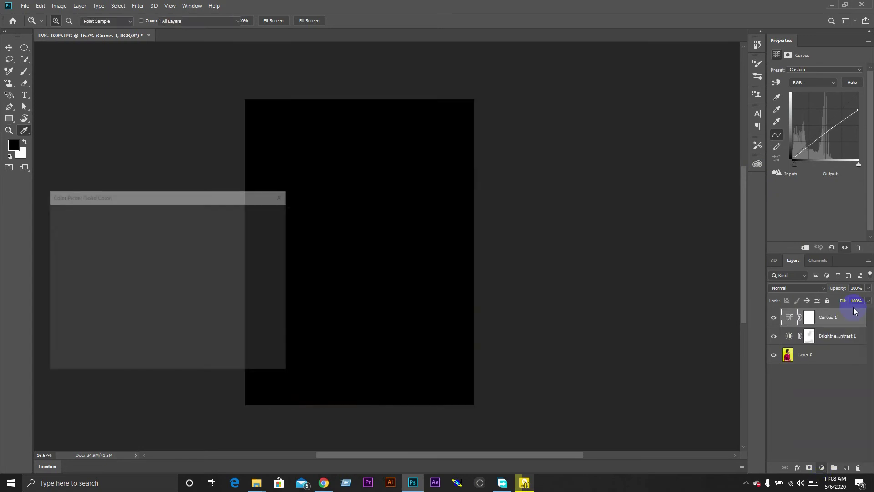
# Set the Solid Color fill to pure white.
pyautogui.click(433, 266)
pyautogui.click(52, 216)
pyautogui.moveTo(51, 216); pyautogui.dragTo(49, 213)
pyautogui.click(258, 212)
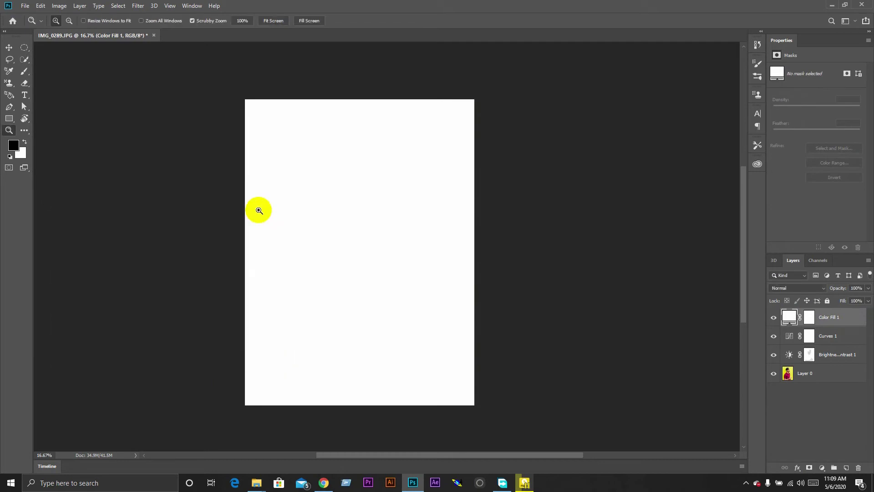
# Invert the Color Fill 1 mask to black to hide the fill, zooming in on the sleeve.
pyautogui.click(809, 317)
pyautogui.hotkey('ctrl', 'i')
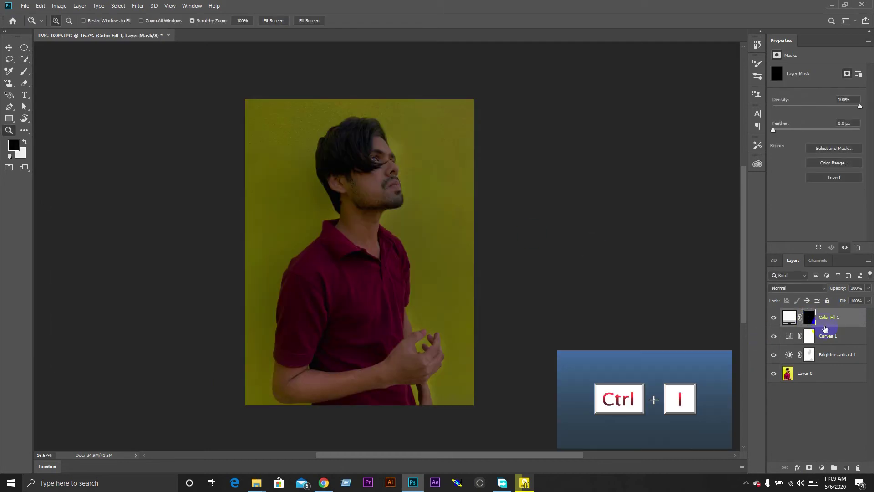
pyautogui.click(316, 372)
pyautogui.click(316, 373)
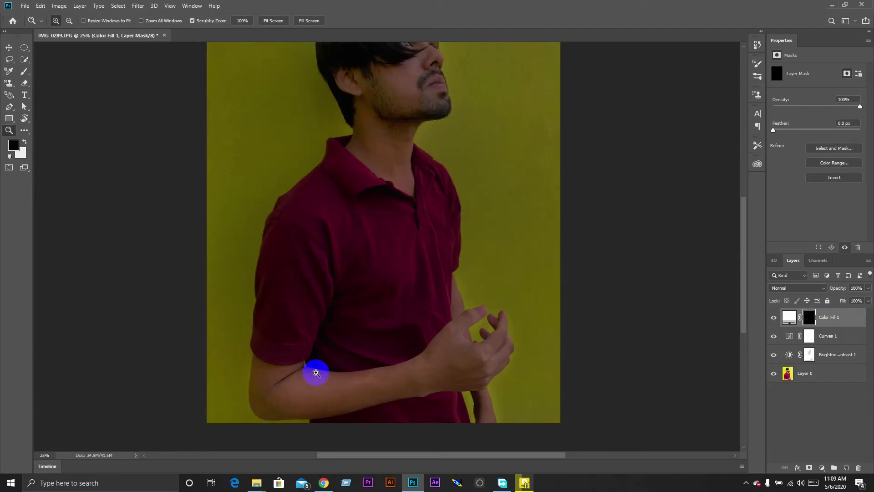
pyautogui.click(317, 373)
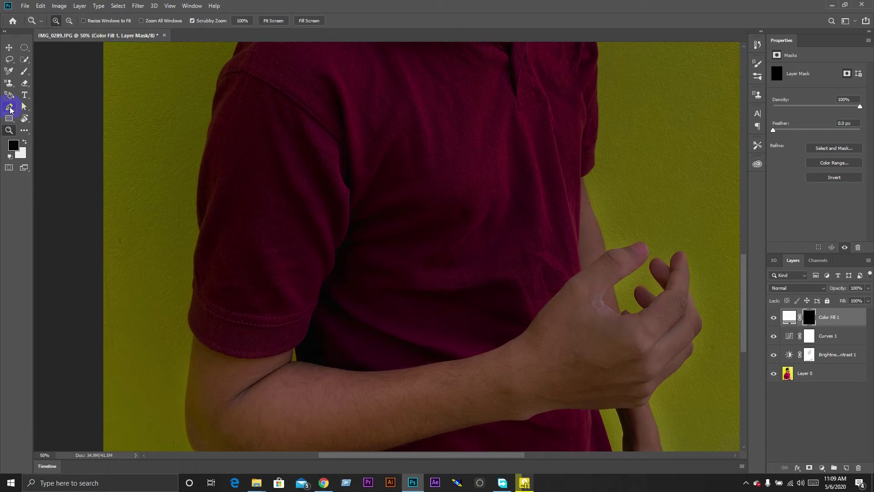
# Trace a curved Pen path along the sleeve's lower hem.
pyautogui.click(9, 107)
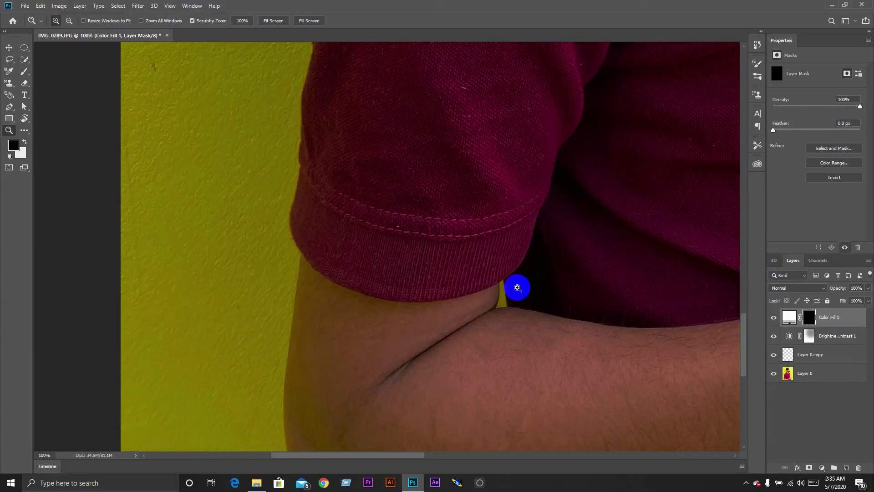
pyautogui.click(9, 107)
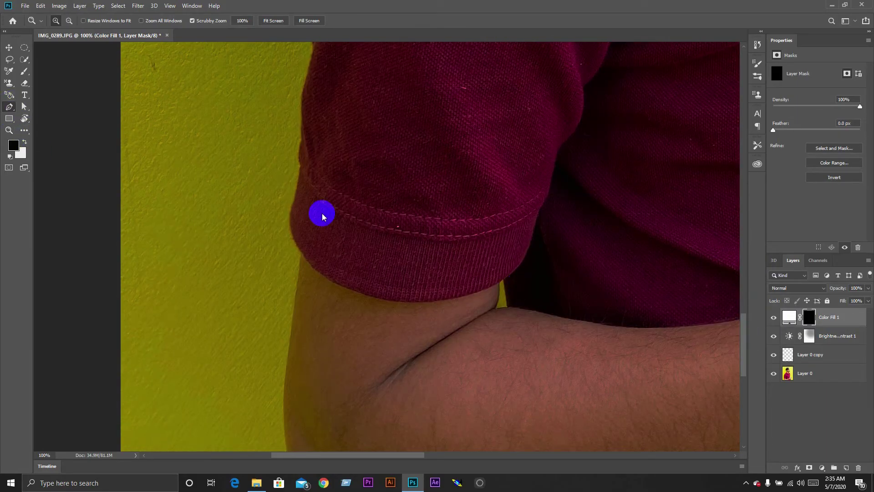
pyautogui.click(291, 211)
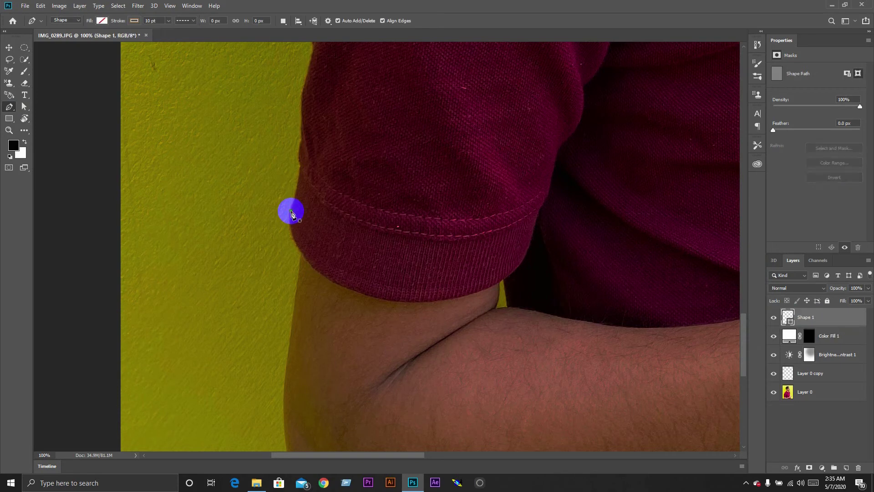
pyautogui.click(851, 130)
pyautogui.moveTo(342, 286); pyautogui.dragTo(404, 317)
pyautogui.keyDown('alt'); pyautogui.click(344, 286); pyautogui.keyUp('alt')
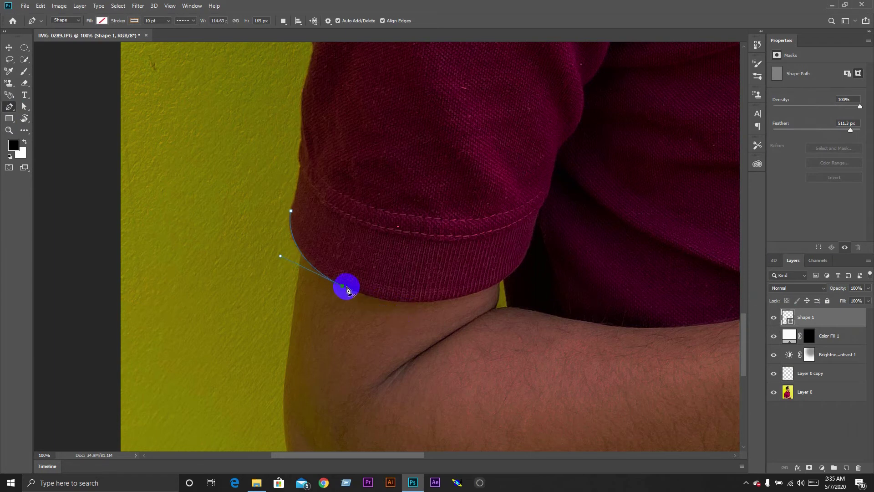
pyautogui.moveTo(527, 253); pyautogui.dragTo(583, 173)
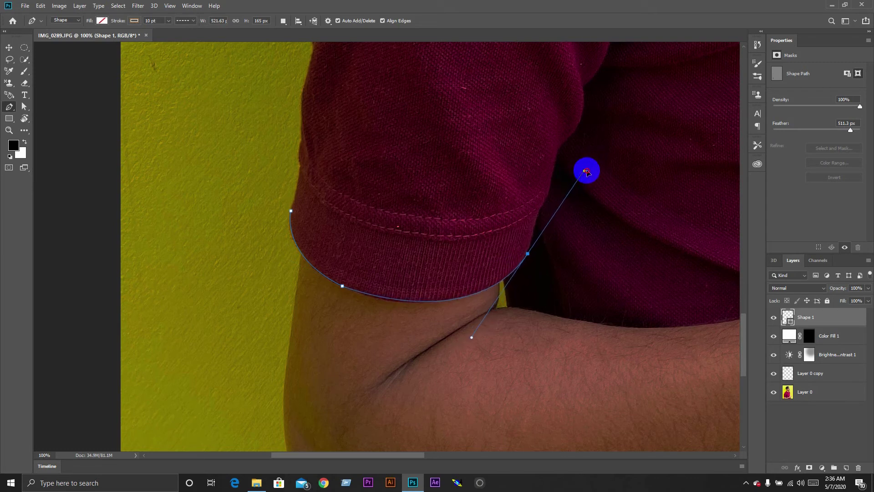
pyautogui.moveTo(587, 171); pyautogui.dragTo(598, 173)
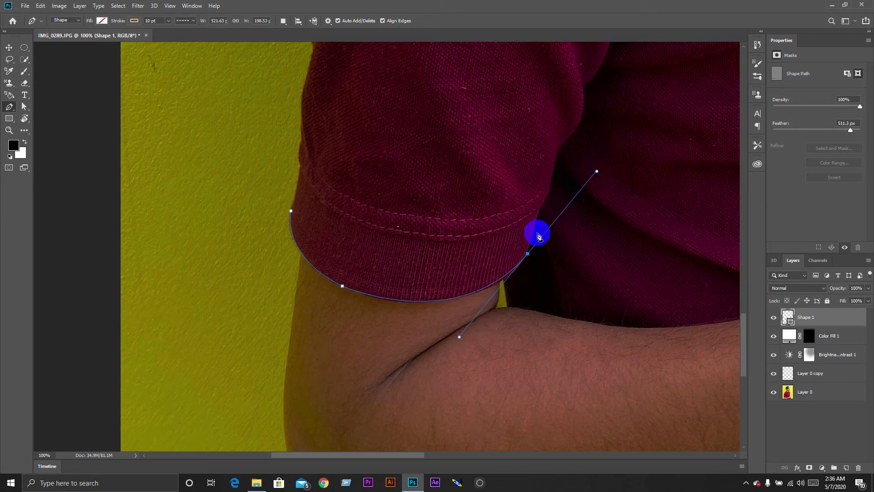
pyautogui.keyDown('alt'); pyautogui.click(527, 253); pyautogui.keyUp('alt')
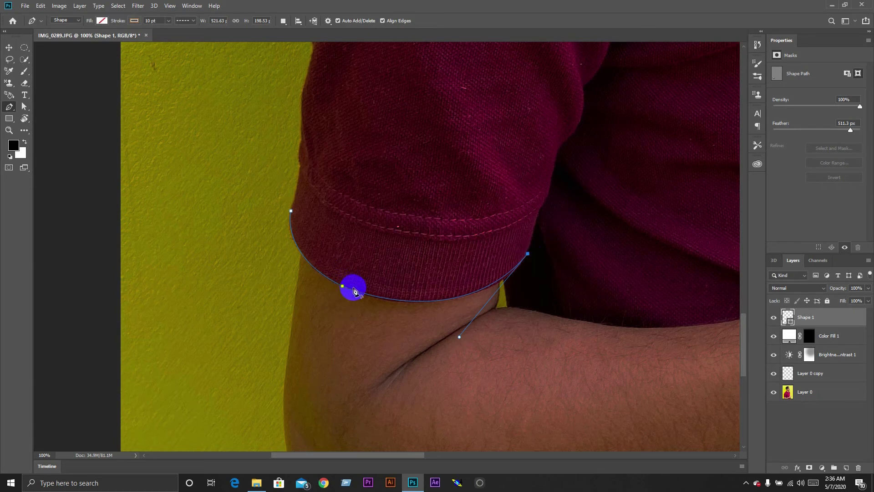
pyautogui.moveTo(343, 285)
pyautogui.mouseDown()
pyautogui.moveTo(312, 253)
pyautogui.moveTo(221, 237)
pyautogui.mouseUp()
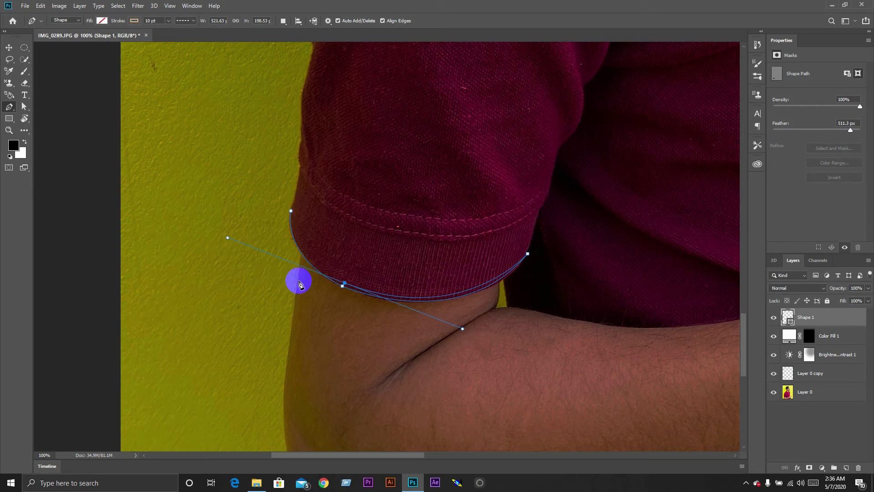
pyautogui.hotkey('ctrl', 'z')
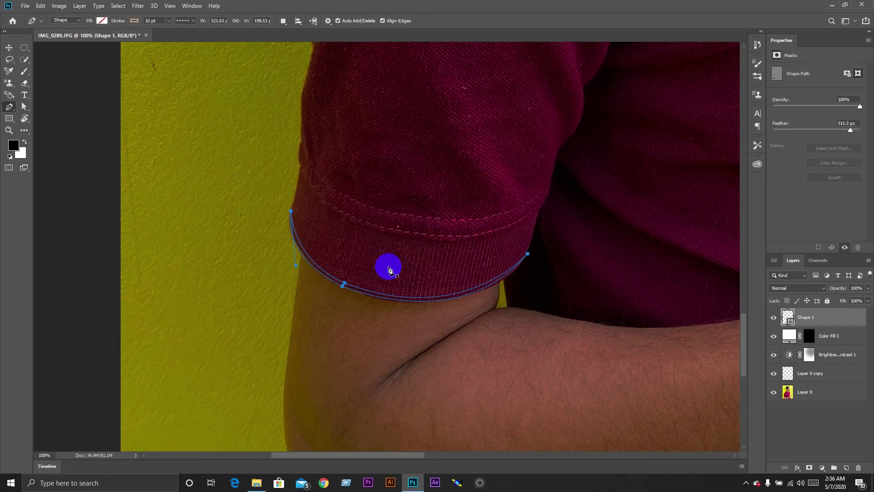
# Turn the hem path into a selection and reveal the white fill through the Color Fill 1 mask.
pyautogui.rightClick(492, 227)
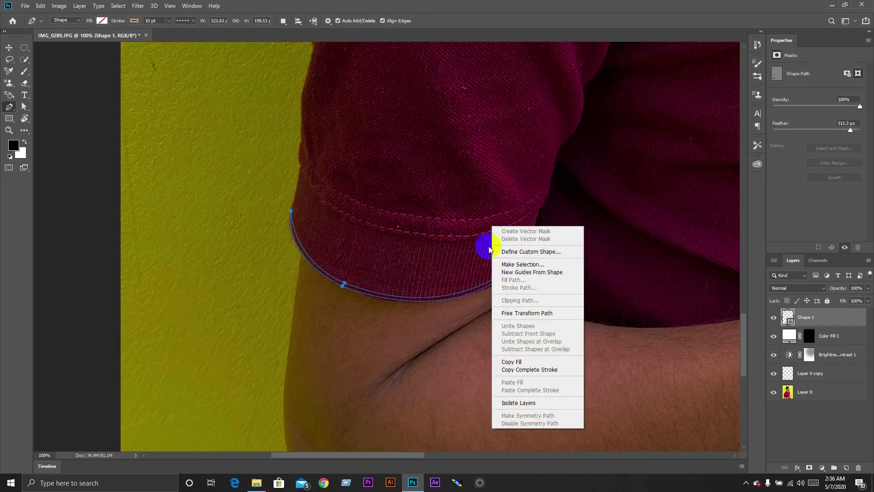
pyautogui.click(533, 265)
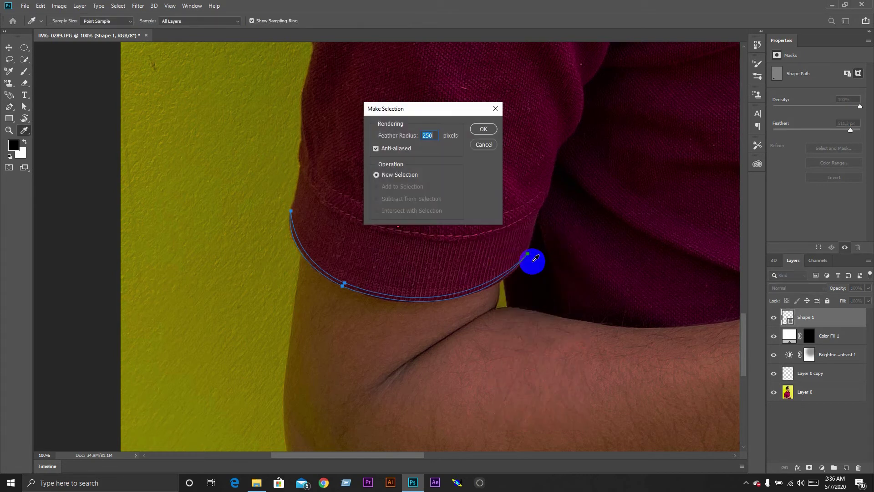
pyautogui.write('0')
pyautogui.press('Return')
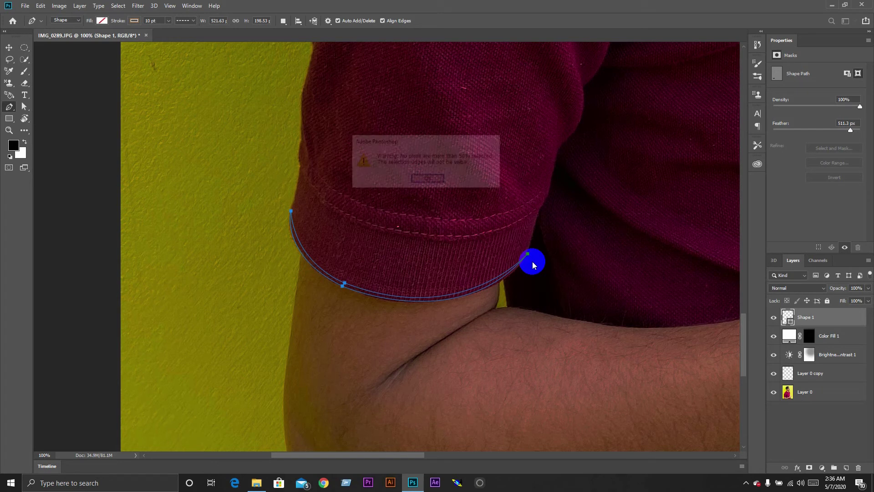
pyautogui.press('Return')
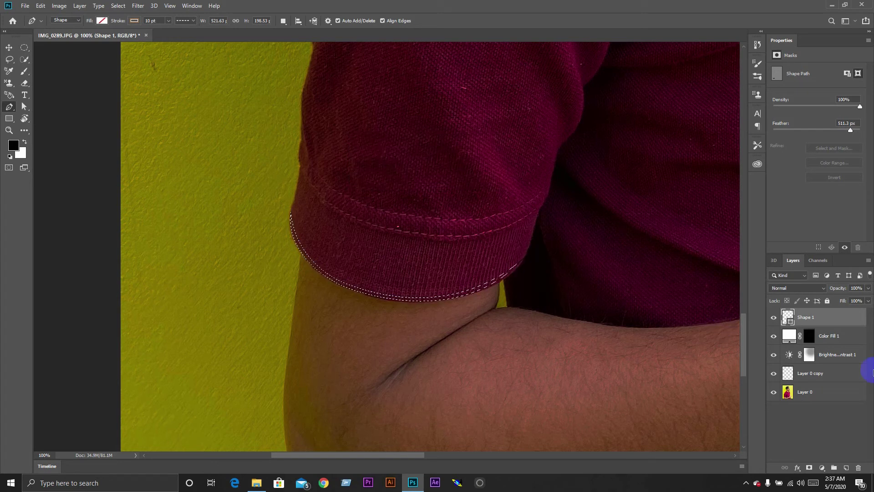
pyautogui.click(810, 336)
pyautogui.press('Delete')
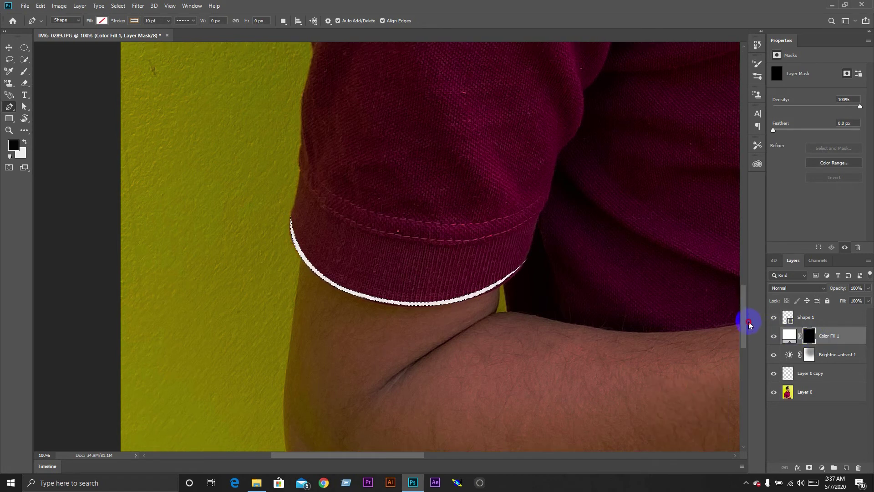
pyautogui.scroll(5, 348, 309)
# Draw a curved Pen path following the shoulder seam.
pyautogui.click(347, 311)
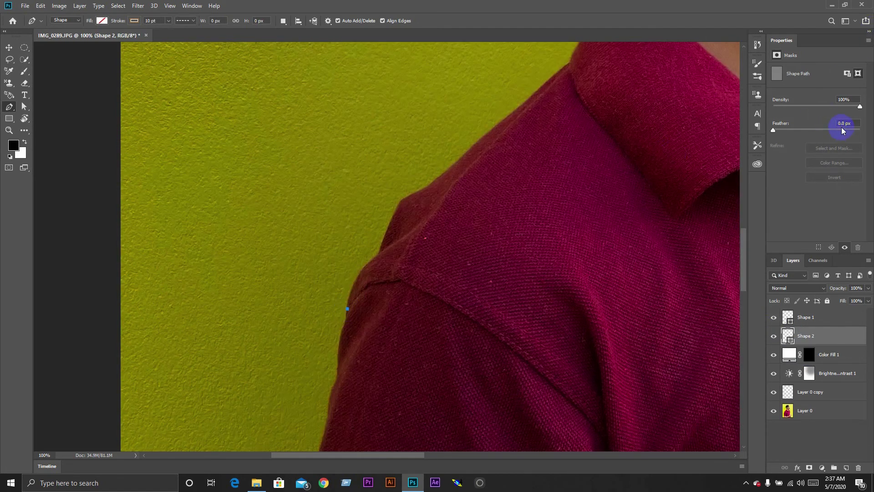
pyautogui.moveTo(397, 281); pyautogui.dragTo(421, 284)
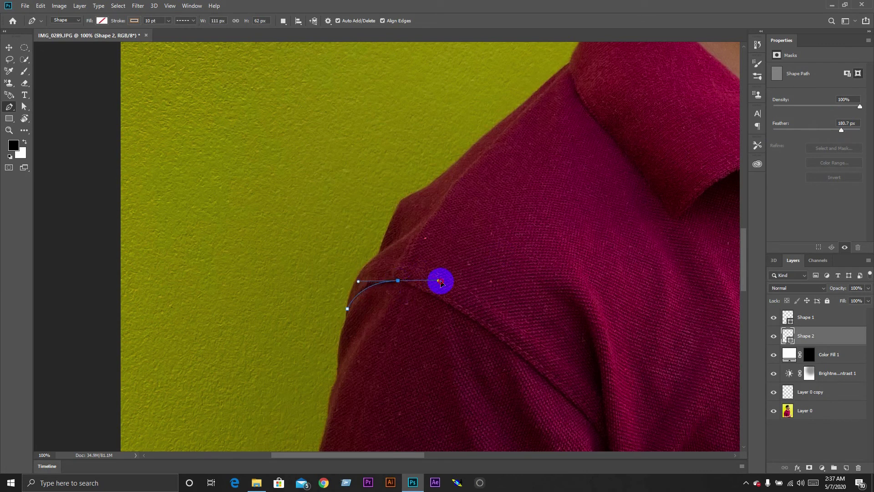
pyautogui.keyDown('alt'); pyautogui.click(398, 281); pyautogui.keyUp('alt')
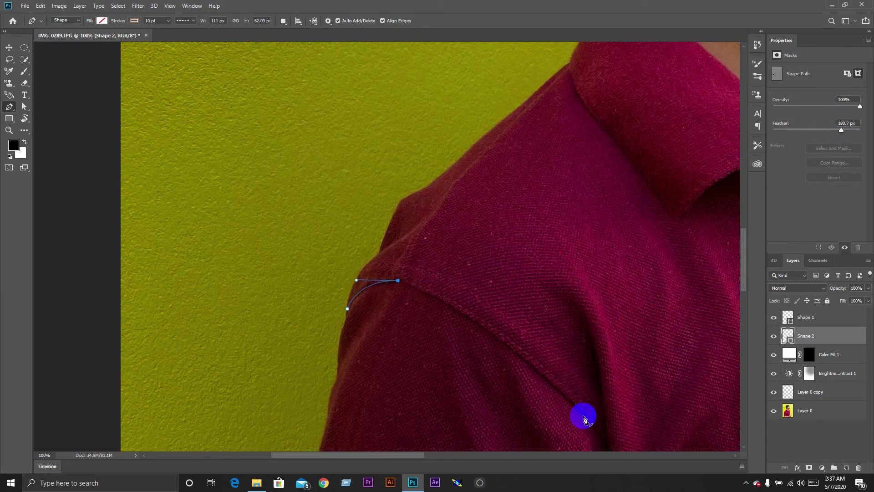
pyautogui.moveTo(597, 429); pyautogui.dragTo(670, 445)
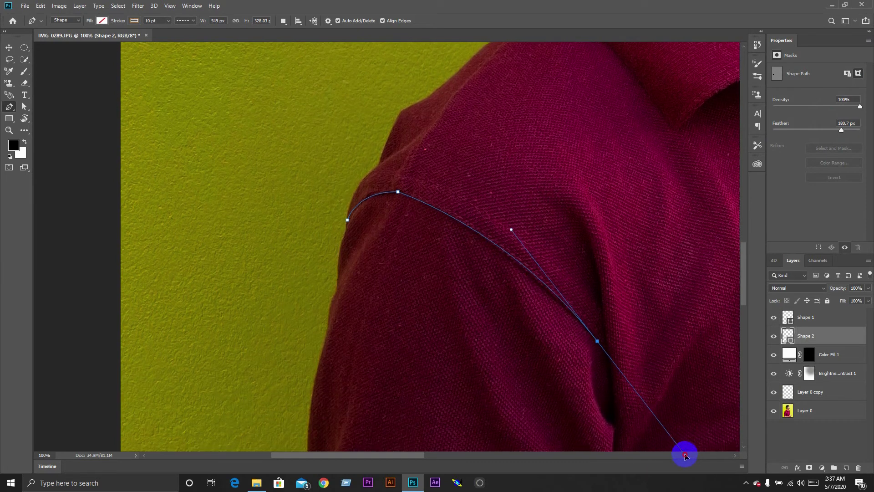
pyautogui.moveTo(670, 445); pyautogui.dragTo(696, 441)
pyautogui.keyDown('alt'); pyautogui.click(597, 318); pyautogui.keyUp('alt')
pyautogui.moveTo(399, 170); pyautogui.dragTo(272, 126)
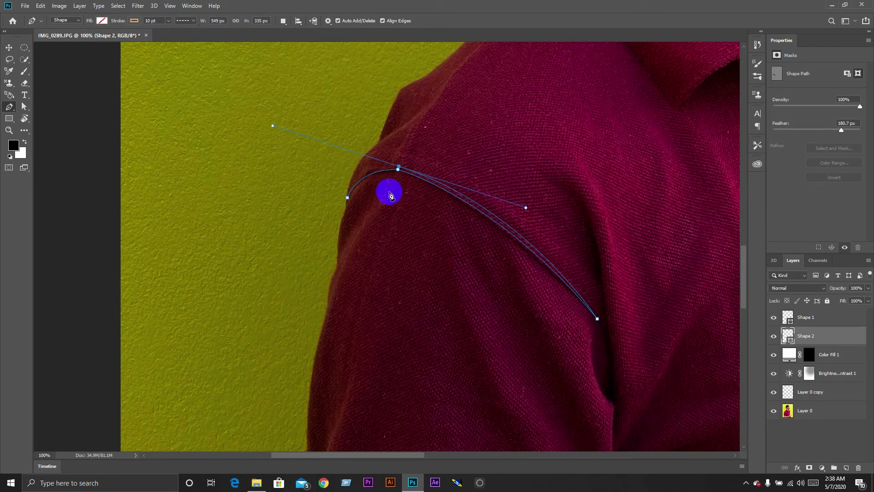
pyautogui.moveTo(348, 197)
pyautogui.mouseDown()
pyautogui.moveTo(356, 217)
pyautogui.moveTo(345, 240)
pyautogui.mouseUp()
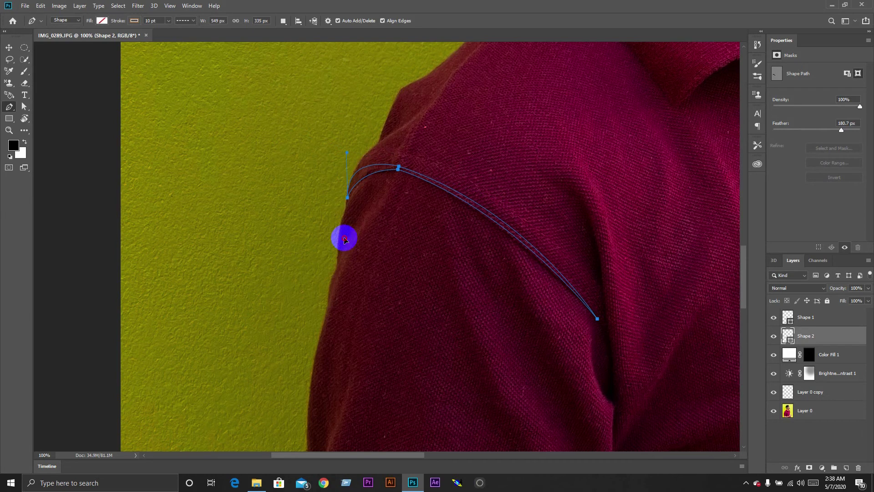
# Convert the seam path to a selection, fill it white on the Color Fill 1 mask, and deselect.
pyautogui.rightClick(494, 219)
pyautogui.click(519, 257)
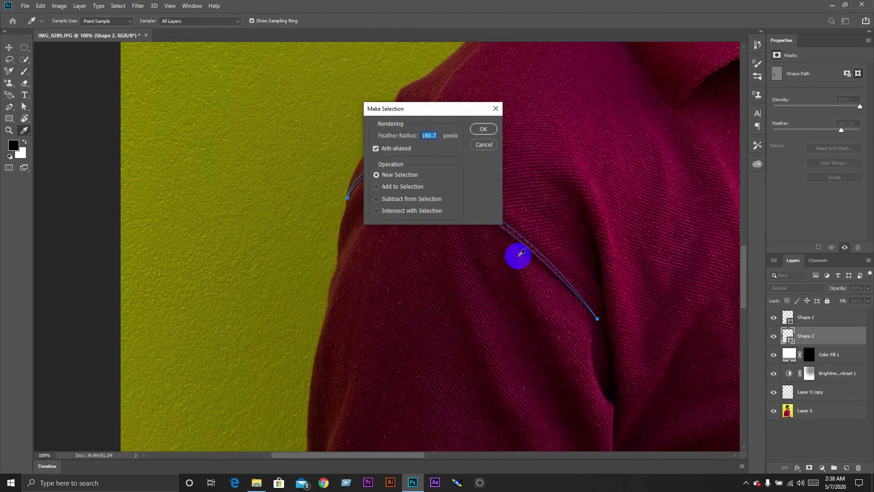
pyautogui.write('0')
pyautogui.press('Return')
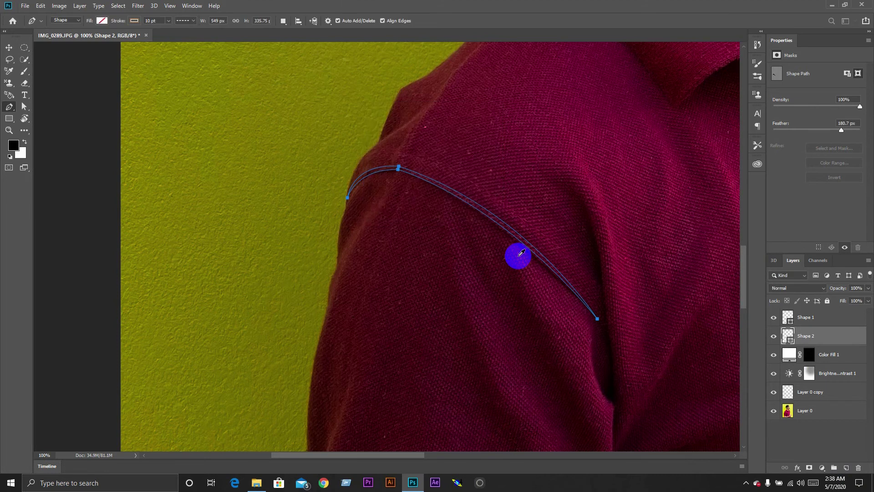
pyautogui.press('Return')
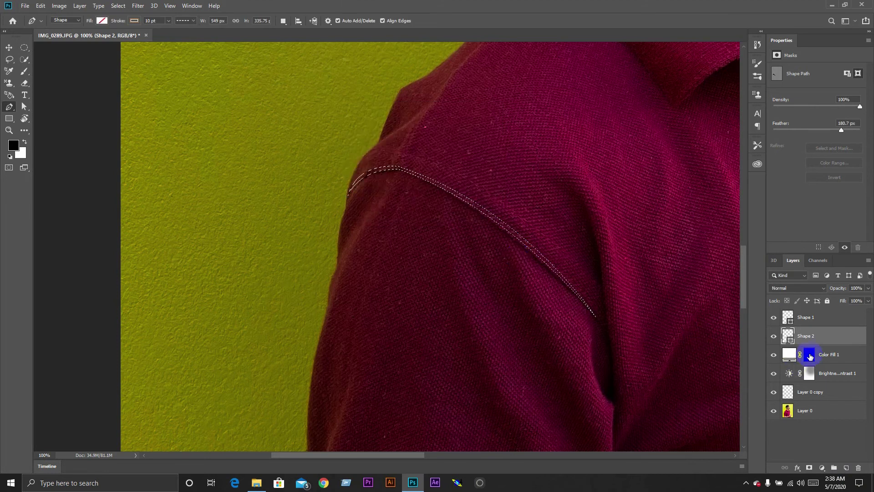
pyautogui.click(810, 356)
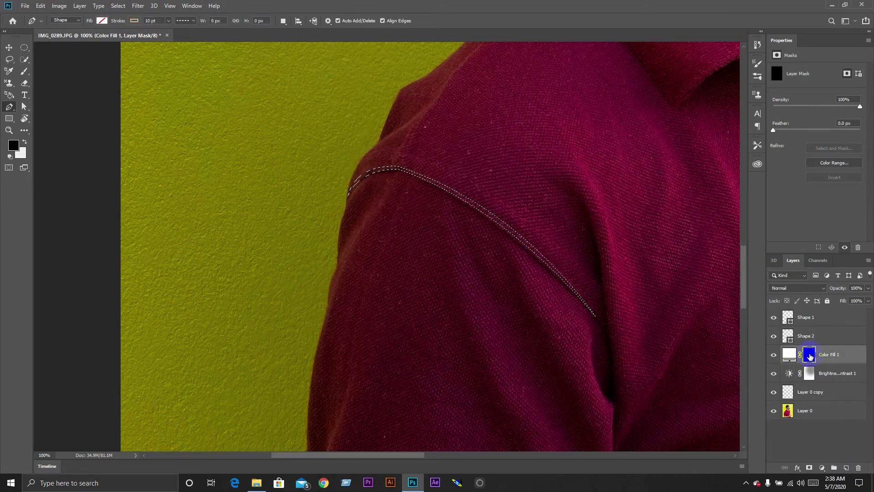
pyautogui.hotkey('ctrl', 'BackSpace')
pyautogui.hotkey('ctrl', 'd')
pyautogui.scroll(5, 396, 312)
# Draw a Pen path along the upper shoulder edge toward the collar.
pyautogui.click(398, 313)
pyautogui.moveTo(476, 205); pyautogui.dragTo(525, 164)
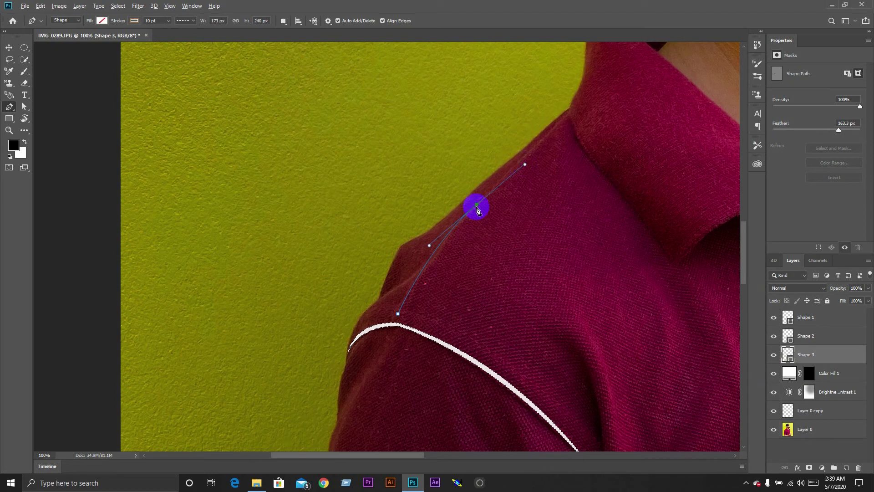
pyautogui.click(568, 112)
pyautogui.moveTo(477, 205); pyautogui.dragTo(403, 276)
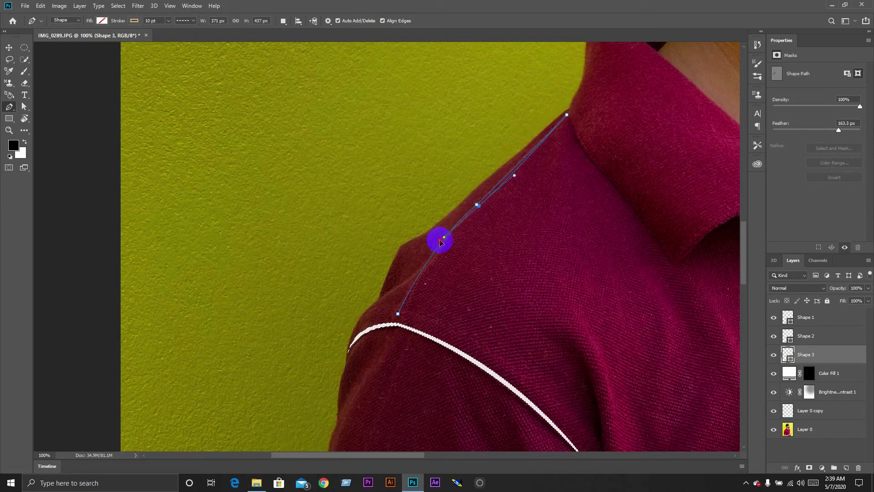
pyautogui.hotkey('ctrl', 'z')
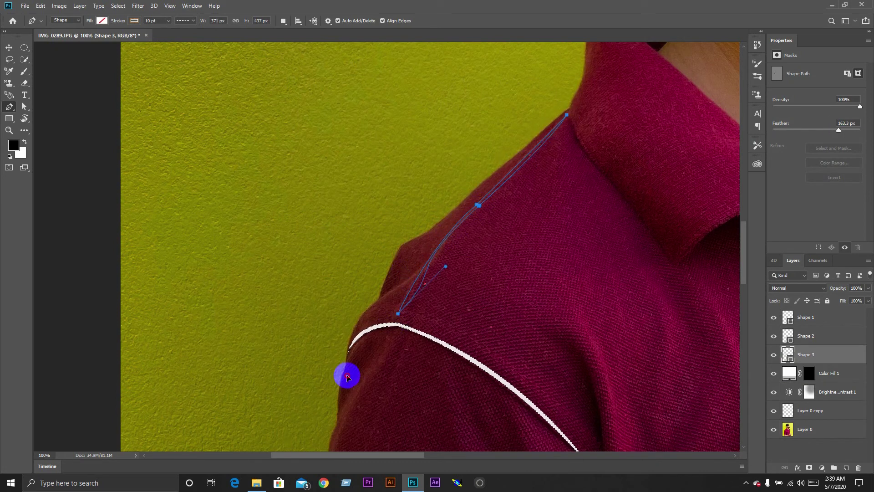
pyautogui.click(399, 316)
pyautogui.scroll(-3, 410, 273)
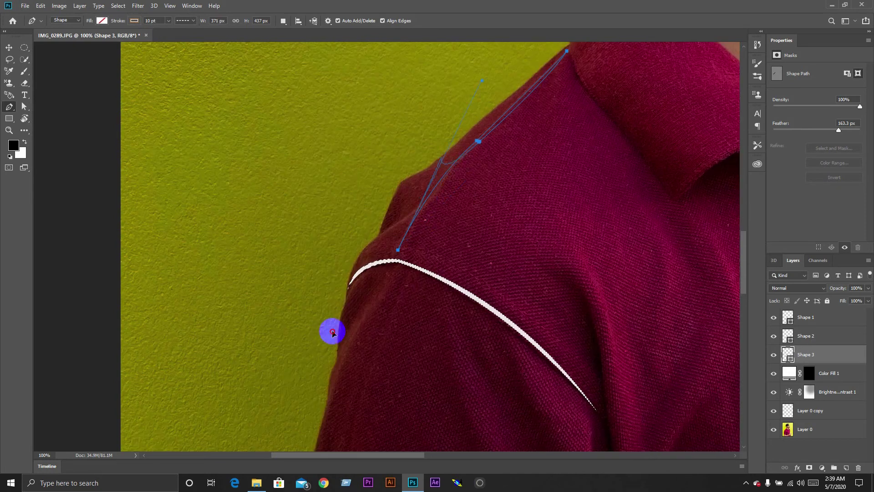
pyautogui.moveTo(426, 215); pyautogui.dragTo(400, 226)
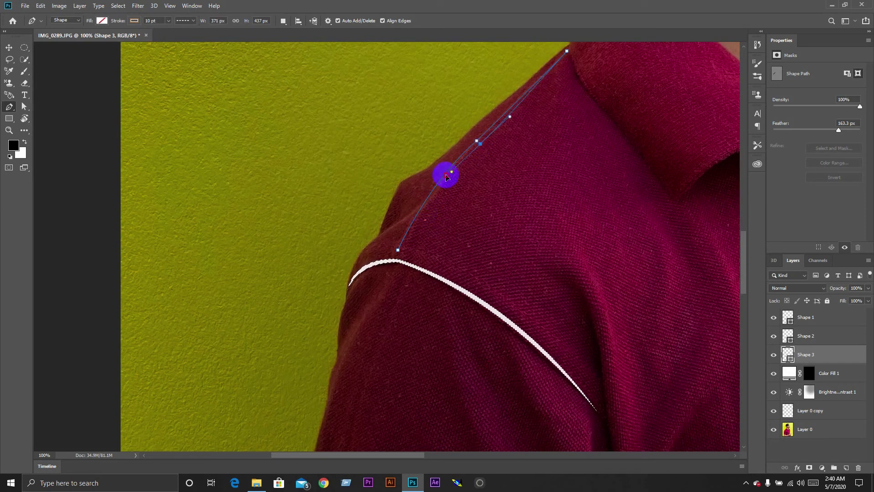
pyautogui.moveTo(399, 250); pyautogui.dragTo(386, 298)
pyautogui.click(400, 255)
pyautogui.click(400, 253)
# Make a feathered selection (163.3) from the path and fill it white on the Color Fill 1 mask.
pyautogui.rightClick(475, 221)
pyautogui.click(500, 253)
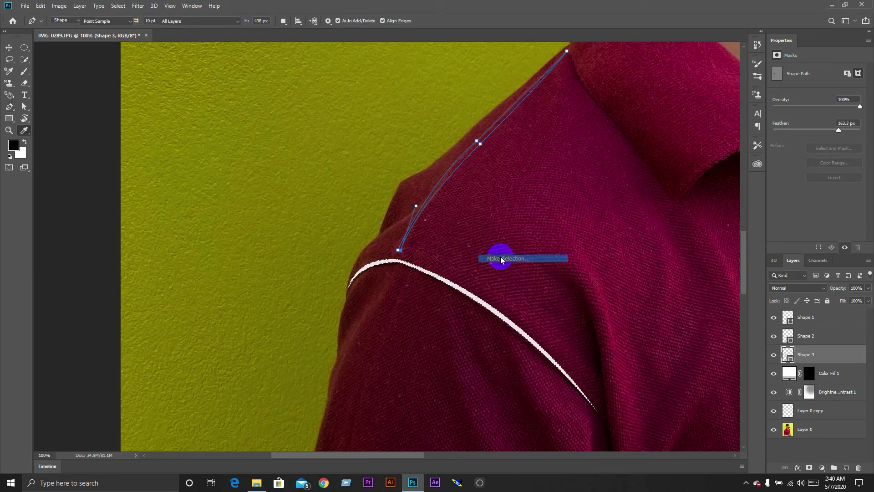
pyautogui.press('Return')
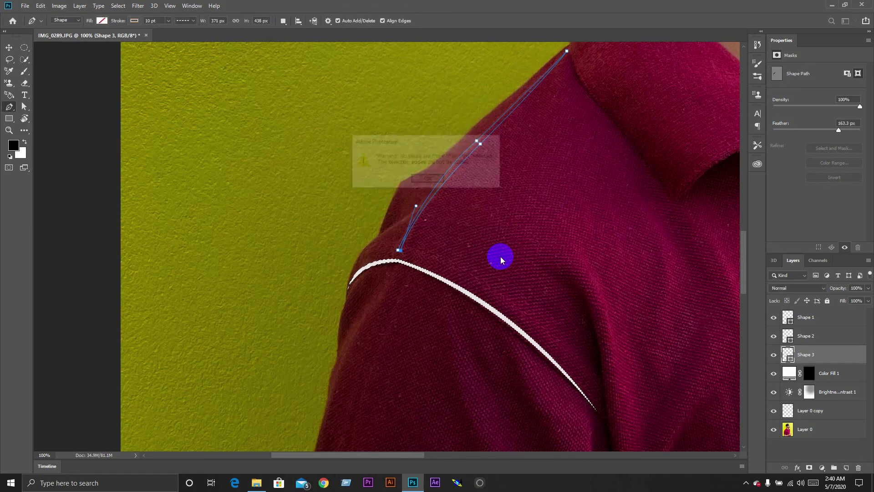
pyautogui.press('Return')
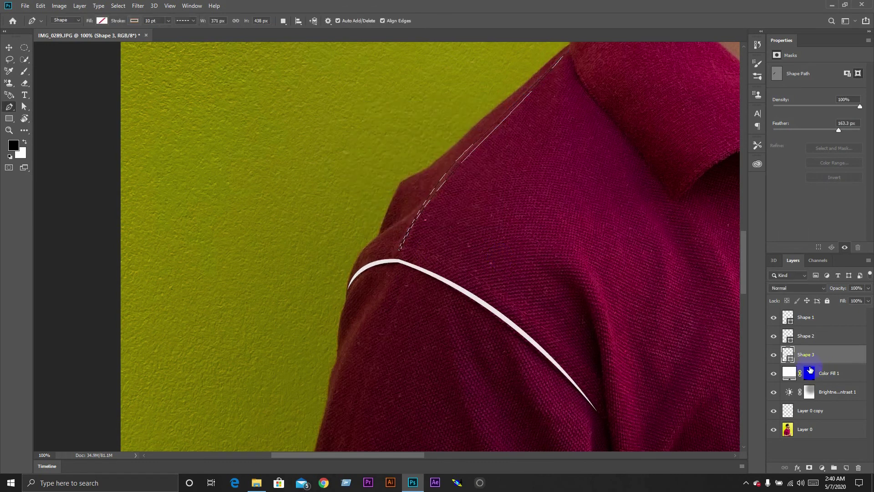
pyautogui.click(808, 374)
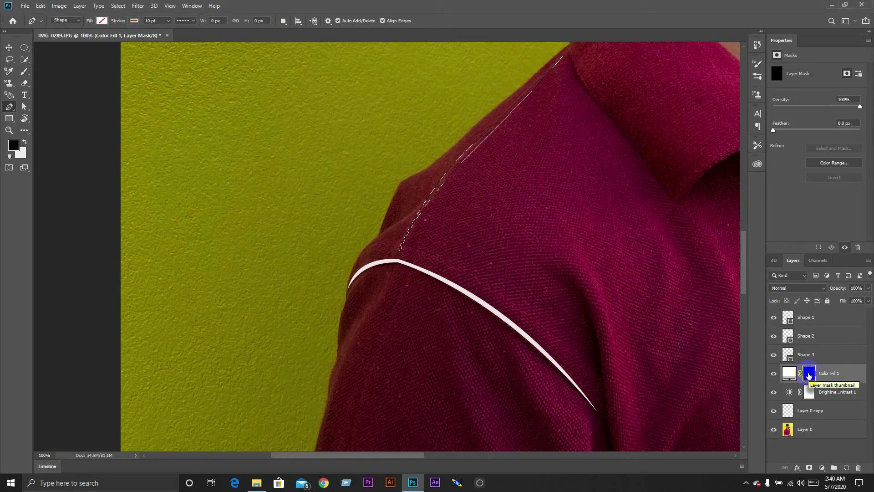
pyautogui.hotkey('ctrl', 'BackSpace')
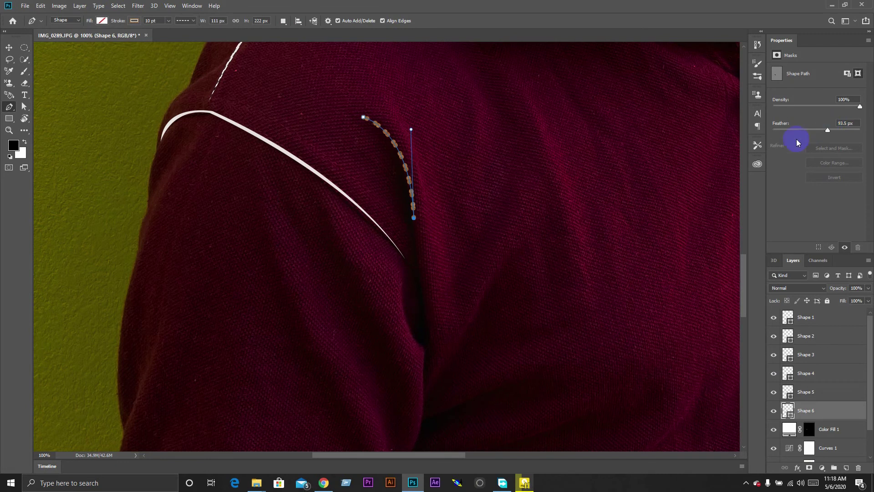
# Trace a closed pen path along an armpit fold and turn it into a selection.
pyautogui.moveTo(426, 308); pyautogui.dragTo(435, 316)
pyautogui.click(431, 343)
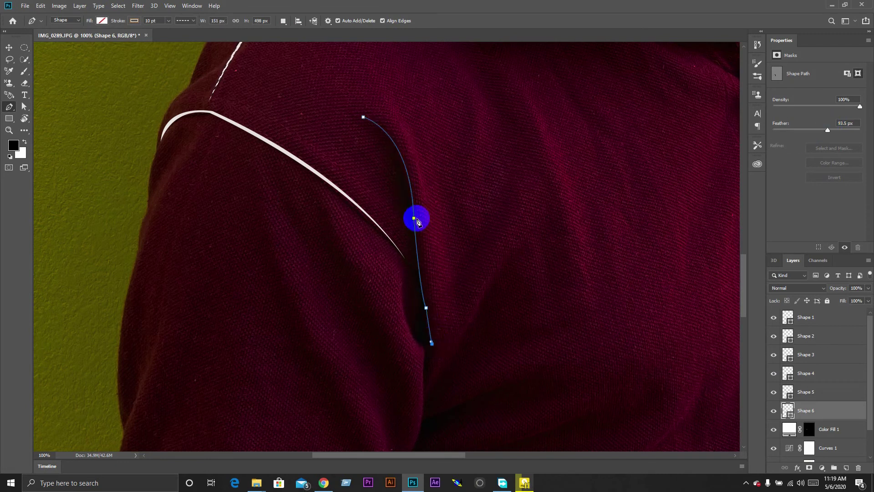
pyautogui.click(363, 117)
pyautogui.rightClick(446, 136)
pyautogui.click(458, 172)
pyautogui.press('Return')
# Trace a second curved fold path on the shirt and convert it to a selection.
pyautogui.click(808, 428)
pyautogui.moveTo(743, 298); pyautogui.dragTo(747, 326)
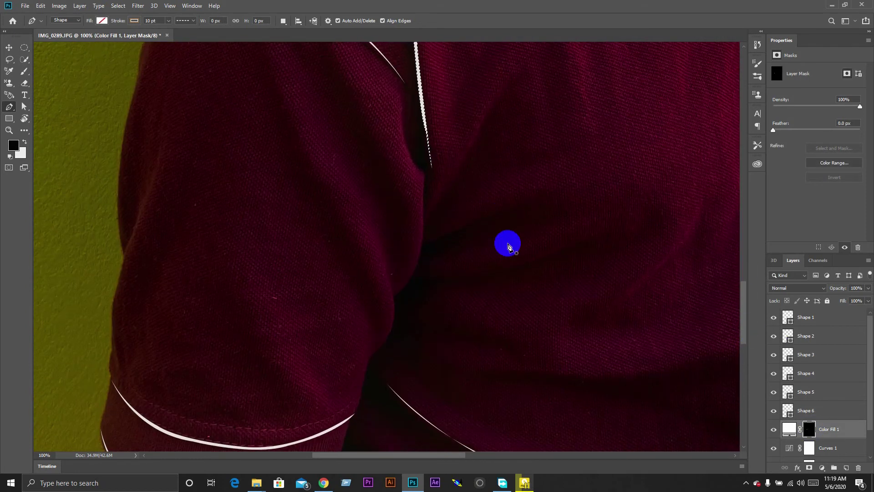
pyautogui.click(432, 240)
pyautogui.moveTo(506, 209); pyautogui.dragTo(518, 213)
pyautogui.moveTo(432, 240); pyautogui.dragTo(388, 279)
pyautogui.rightClick(478, 227)
pyautogui.click(533, 266)
# Merge the stacked shape layers into one with Ctrl+E.
pyautogui.moveTo(810, 417)
pyautogui.mouseDown()
pyautogui.moveTo(819, 335)
pyautogui.moveTo(809, 318)
pyautogui.mouseUp()
pyautogui.hotkey('ctrl', 'e')
pyautogui.moveTo(747, 314); pyautogui.dragTo(747, 298)
# Trace another curved fold path, make it a selection, and target the Color Fill 1 mask.
pyautogui.moveTo(357, 213); pyautogui.dragTo(360, 228)
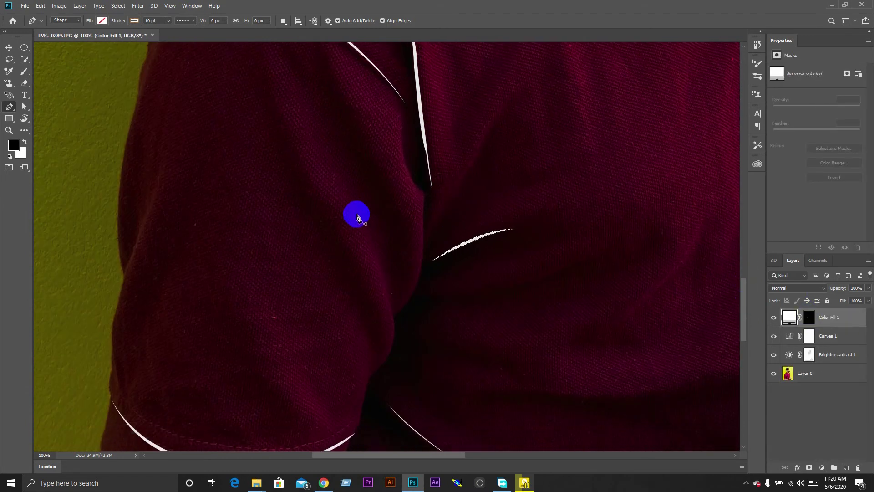
pyautogui.moveTo(375, 370); pyautogui.dragTo(376, 379)
pyautogui.moveTo(357, 213); pyautogui.dragTo(283, 81)
pyautogui.rightClick(485, 243)
pyautogui.click(536, 277)
pyautogui.press('Return')
pyautogui.click(829, 336)
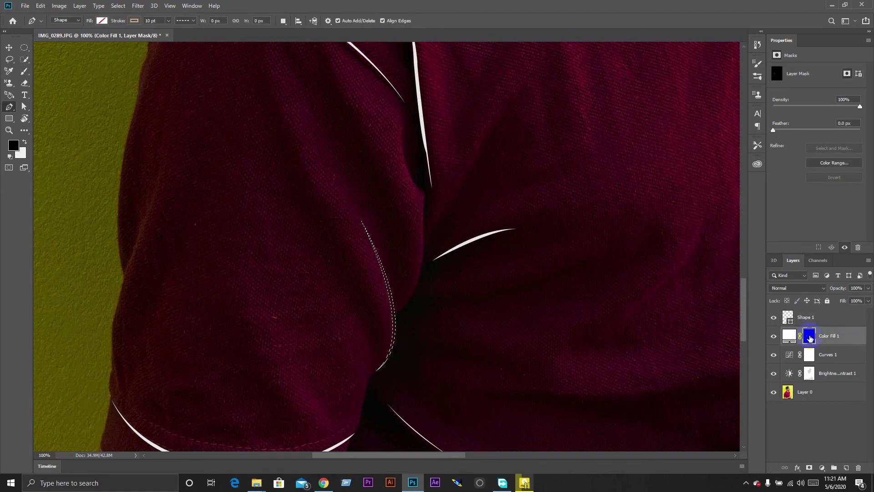
# Trace a further fold path, make a feathered selection, and target the Color Fill 1 mask.
pyautogui.moveTo(743, 286); pyautogui.dragTo(743, 307)
pyautogui.click(480, 259)
pyautogui.moveTo(690, 250); pyautogui.dragTo(719, 225)
pyautogui.moveTo(773, 130); pyautogui.dragTo(832, 130)
pyautogui.moveTo(481, 259); pyautogui.dragTo(532, 282)
pyautogui.rightClick(413, 247)
pyautogui.click(465, 284)
pyautogui.press('Return')
pyautogui.click(813, 359)
# Trace a curved path up the arm's outer sleeve edge as Shape 3.
pyautogui.moveTo(743, 332); pyautogui.dragTo(742, 302)
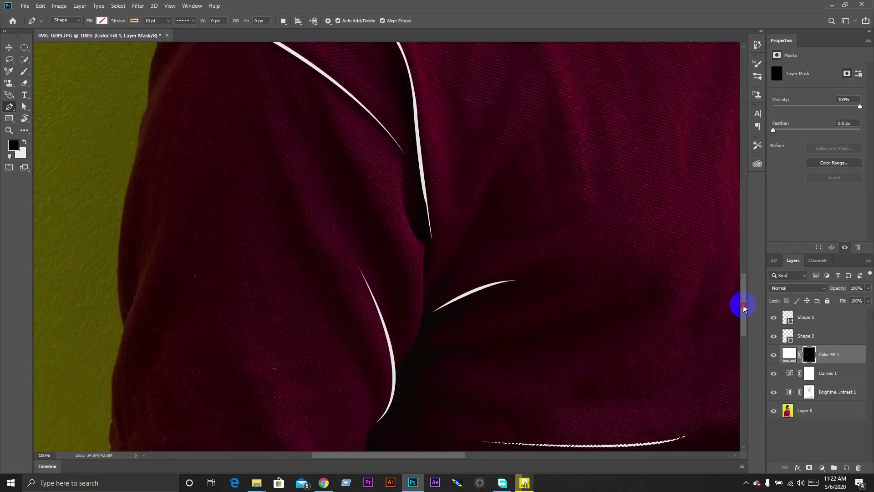
pyautogui.click(113, 405)
pyautogui.click(119, 349)
pyautogui.click(136, 303)
pyautogui.moveTo(154, 239)
pyautogui.mouseDown()
pyautogui.moveTo(155, 222)
pyautogui.moveTo(140, 309)
pyautogui.mouseUp()
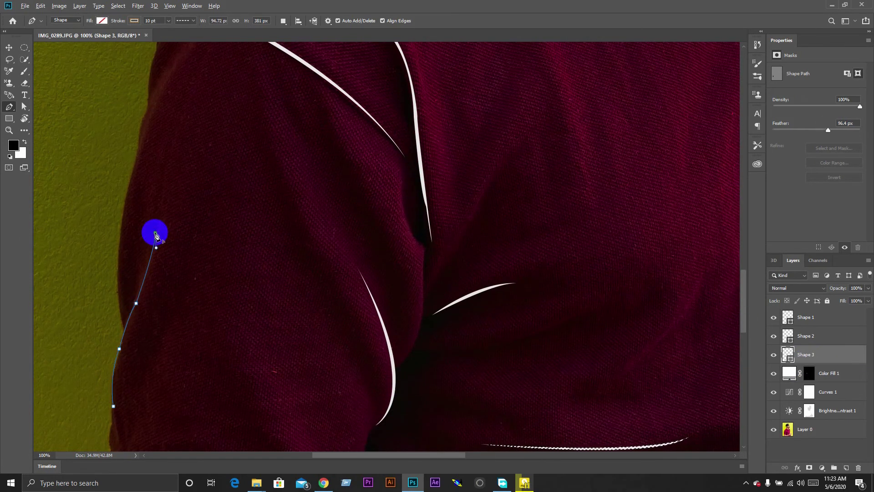
pyautogui.click(121, 350)
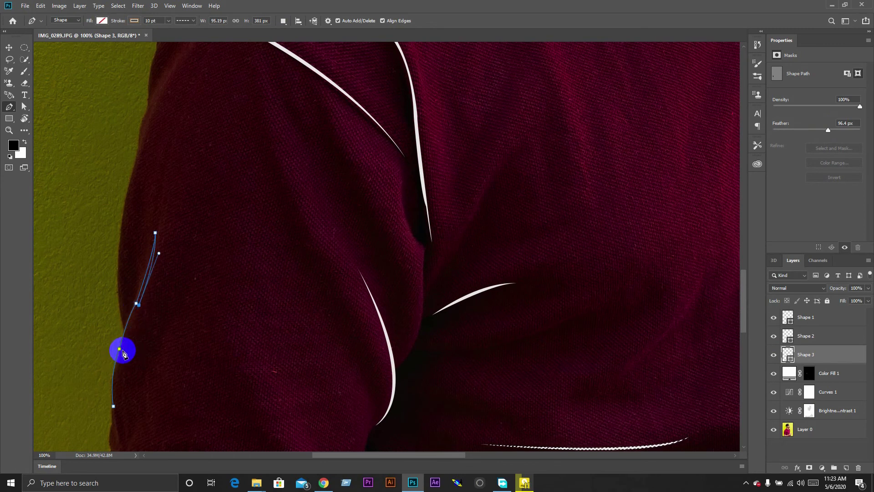
pyautogui.rightClick(177, 364)
# Make the outer sleeve-edge path a feathered selection on the Color Fill 1 mask.
pyautogui.click(222, 201)
pyautogui.scroll(7, 738, 247)
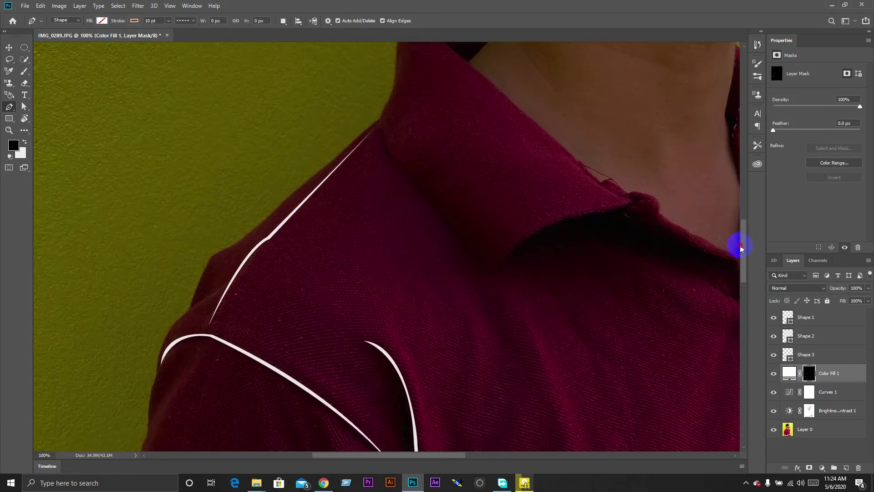
pyautogui.scroll(-5, 728, 255)
pyautogui.moveTo(188, 130); pyautogui.dragTo(284, 39)
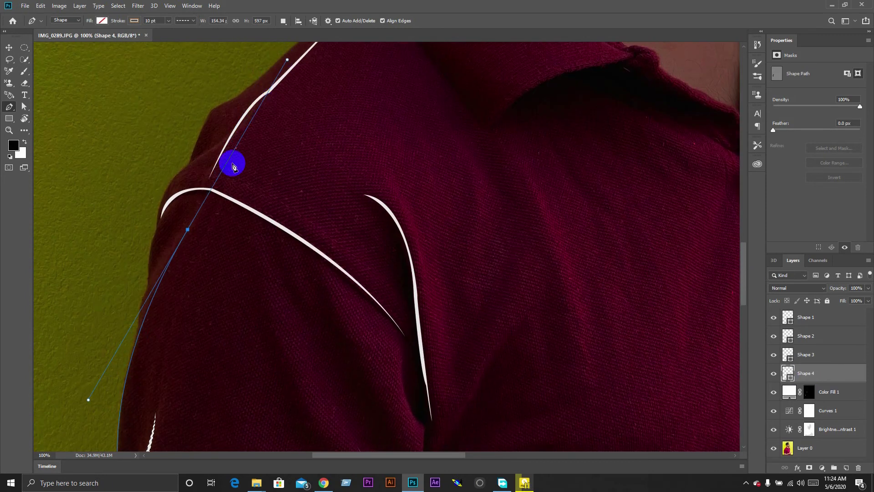
pyautogui.moveTo(743, 280); pyautogui.dragTo(743, 304)
pyautogui.click(122, 312)
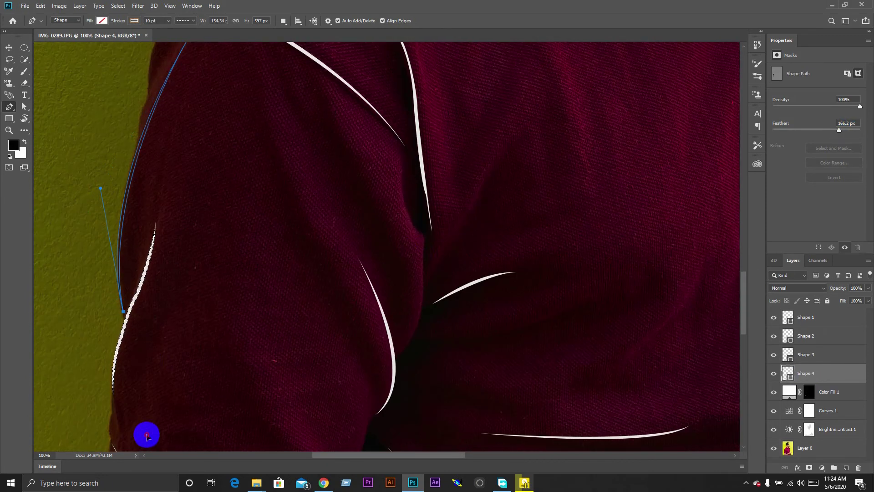
pyautogui.rightClick(208, 262)
pyautogui.click(244, 297)
pyautogui.press('Return')
pyautogui.click(809, 391)
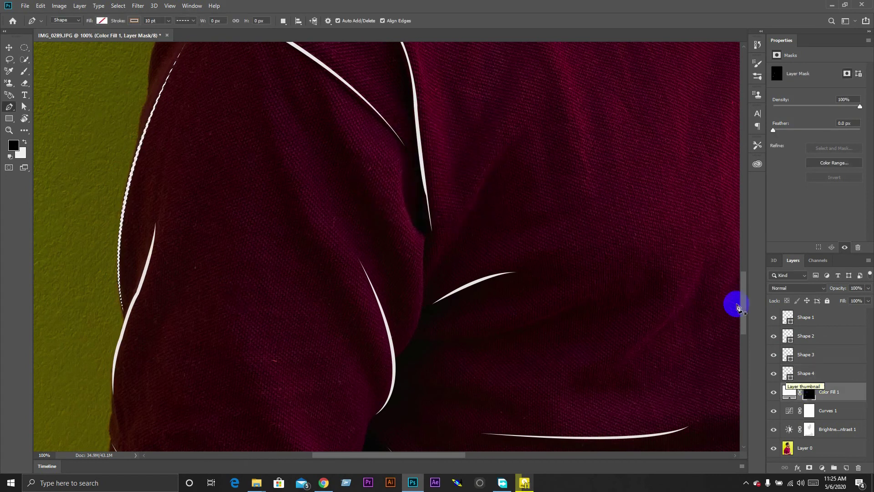
# Trace a curve down the sleeve centre and make a feathered selection on the mask.
pyautogui.moveTo(745, 314); pyautogui.dragTo(754, 308)
pyautogui.click(255, 80)
pyautogui.click(314, 263)
pyautogui.moveTo(362, 364); pyautogui.dragTo(371, 399)
pyautogui.moveTo(773, 131); pyautogui.dragTo(822, 130)
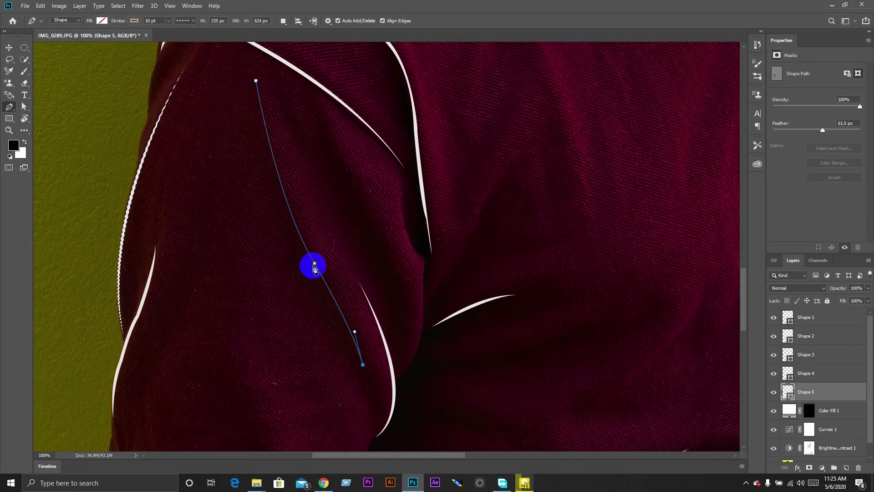
pyautogui.moveTo(256, 81); pyautogui.dragTo(273, 41)
pyautogui.scroll(5, 273, 41)
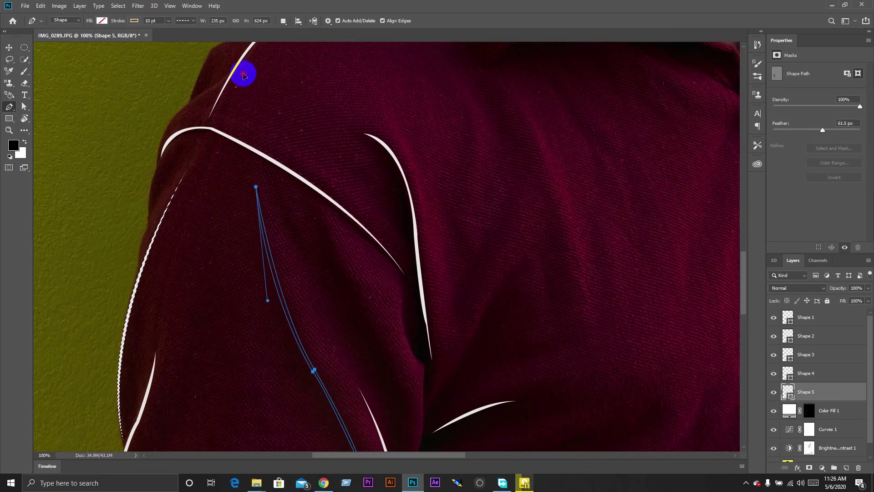
pyautogui.rightClick(318, 160)
pyautogui.click(337, 200)
pyautogui.click(484, 129)
pyautogui.click(808, 410)
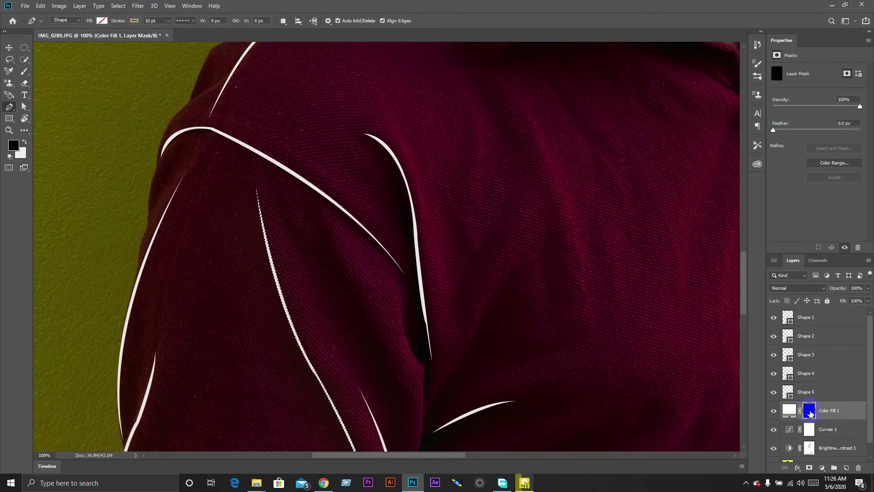
# Trace a path across the lower shirt and fill it white on the Color Fill 1 mask.
pyautogui.scroll(-10, 753, 348)
pyautogui.press('p')
pyautogui.click(425, 206)
pyautogui.moveTo(577, 171); pyautogui.dragTo(614, 142)
pyautogui.moveTo(425, 206); pyautogui.dragTo(307, 207)
pyautogui.rightClick(483, 196)
pyautogui.click(511, 250)
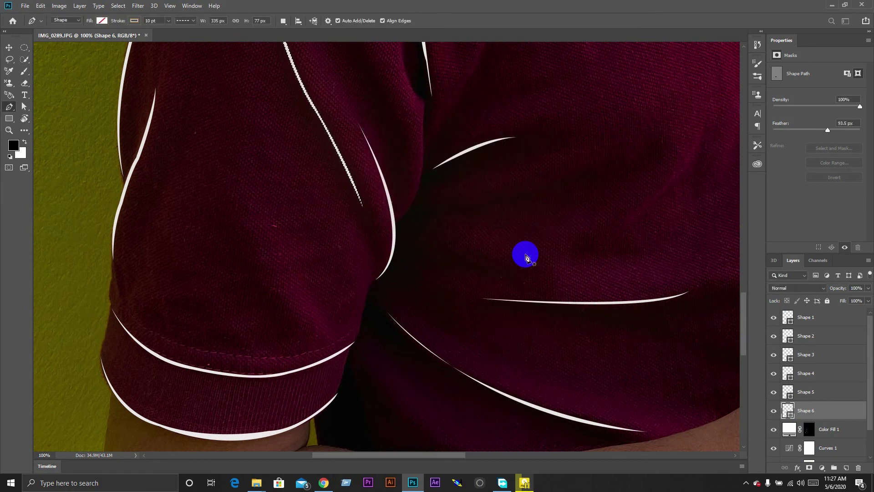
pyautogui.press('Return')
pyautogui.click(809, 429)
pyautogui.scroll(10, 739, 241)
# Trace a curved pen path around the outer edge of the left collar.
pyautogui.click(632, 322)
pyautogui.moveTo(561, 338); pyautogui.dragTo(583, 337)
pyautogui.moveTo(486, 391); pyautogui.dragTo(491, 390)
pyautogui.moveTo(421, 308); pyautogui.dragTo(397, 288)
pyautogui.moveTo(381, 236); pyautogui.dragTo(384, 210)
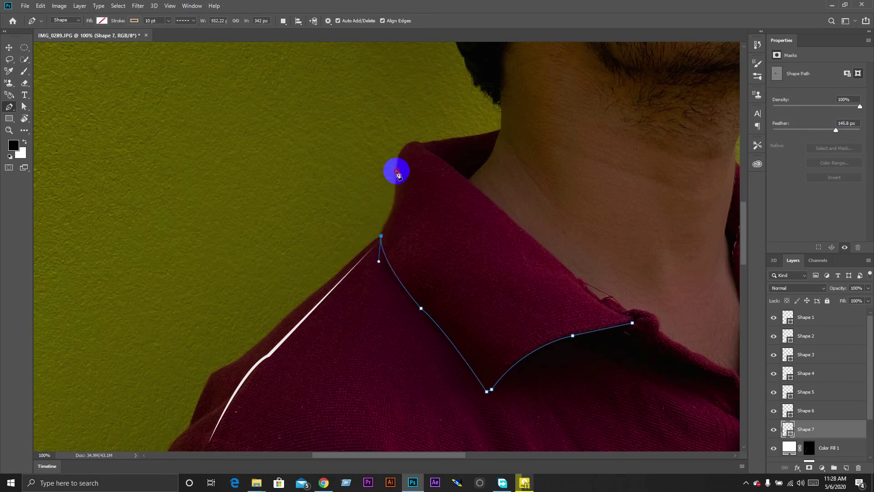
pyautogui.moveTo(396, 169)
pyautogui.mouseDown()
pyautogui.moveTo(387, 146)
pyautogui.moveTo(440, 154)
pyautogui.mouseUp()
pyautogui.click(467, 180)
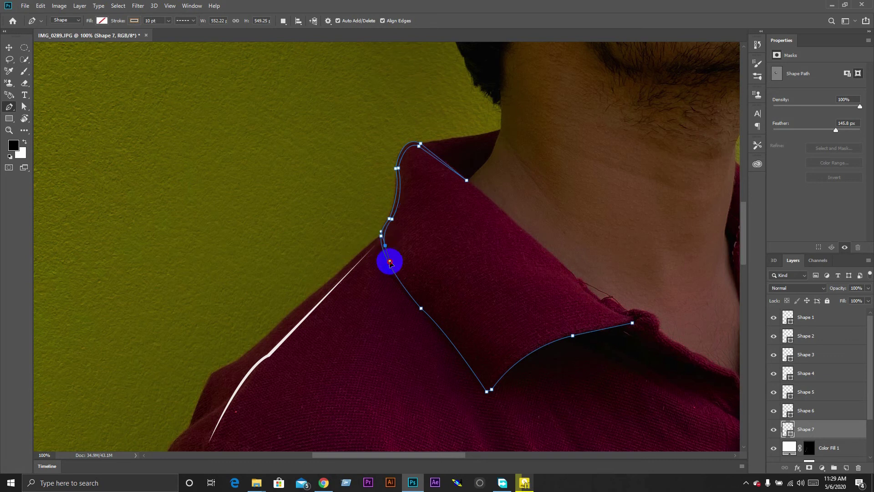
pyautogui.click(422, 305)
pyautogui.moveTo(488, 383); pyautogui.dragTo(503, 411)
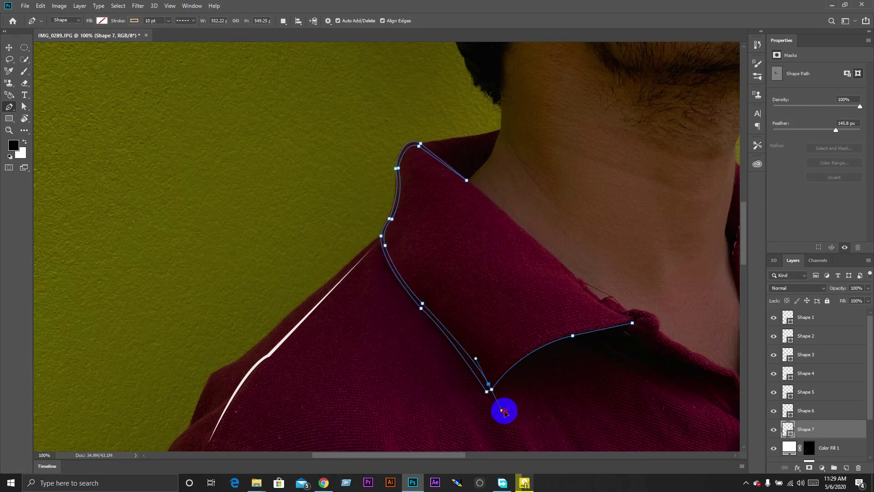
pyautogui.click(571, 335)
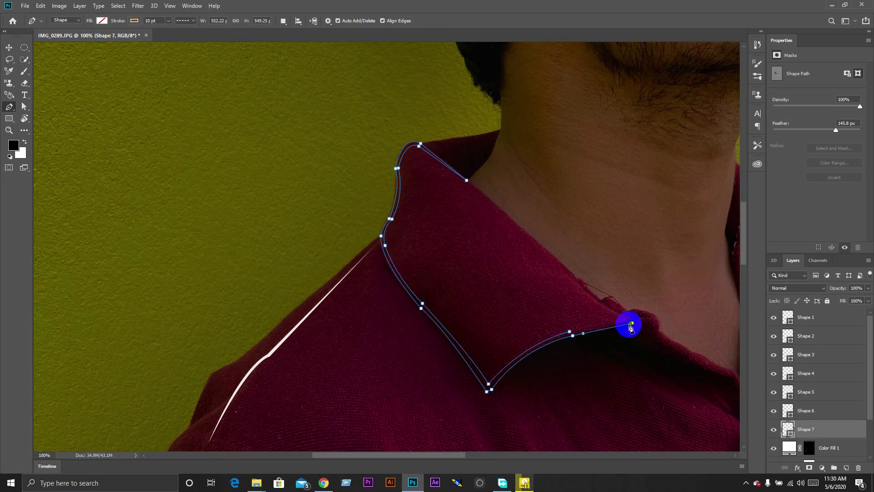
# Turn the collar path into a selection and fill it white on the Color Fill 1 mask.
pyautogui.rightClick(542, 318)
pyautogui.click(571, 157)
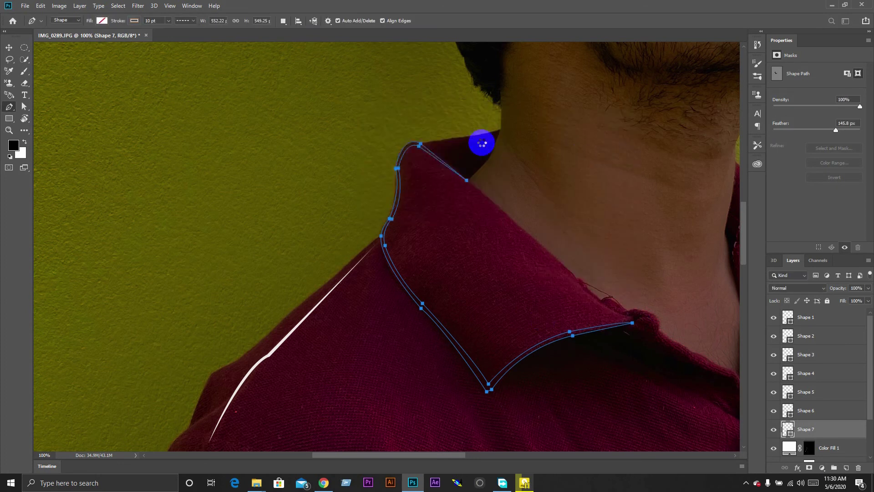
pyautogui.click(482, 126)
pyautogui.click(809, 448)
pyautogui.scroll(3, 750, 234)
# Start a Shape 8 path along the collar back, select it, and feather 0.3 px.
pyautogui.click(424, 205)
pyautogui.click(500, 193)
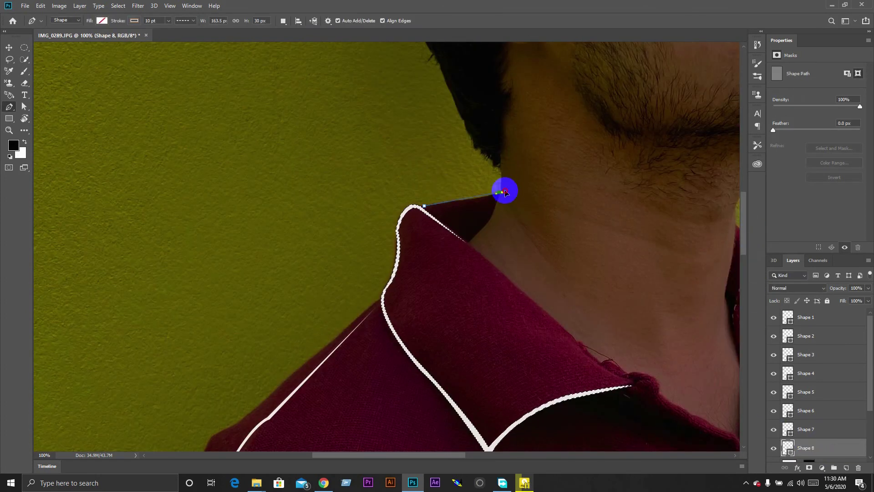
pyautogui.hotkey('ctrl', 'Return')
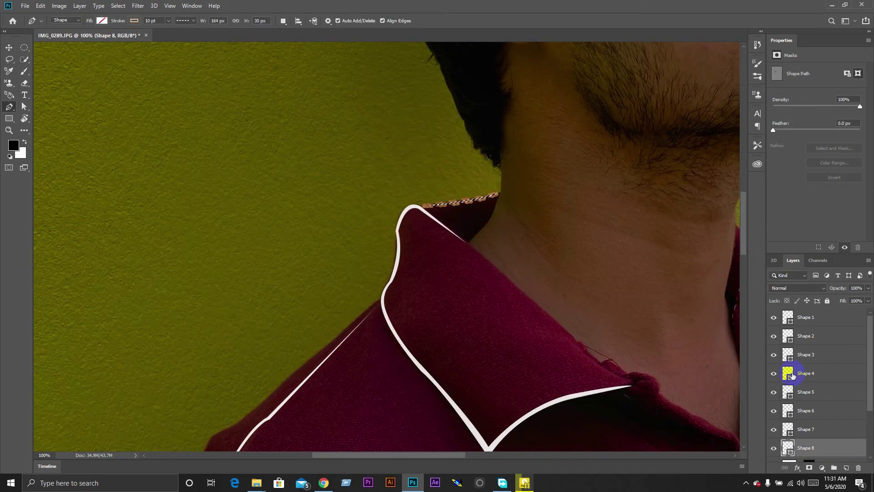
pyautogui.click(810, 418)
pyautogui.moveTo(773, 129); pyautogui.dragTo(760, 173)
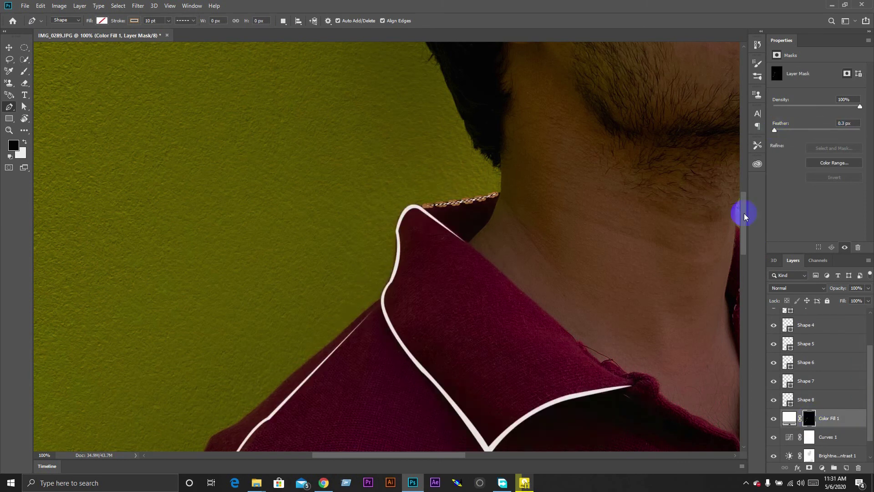
# Trace a closed curved path along the right collar flap and down the placket.
pyautogui.click(537, 344)
pyautogui.moveTo(537, 344); pyautogui.dragTo(448, 205)
pyautogui.press('p')
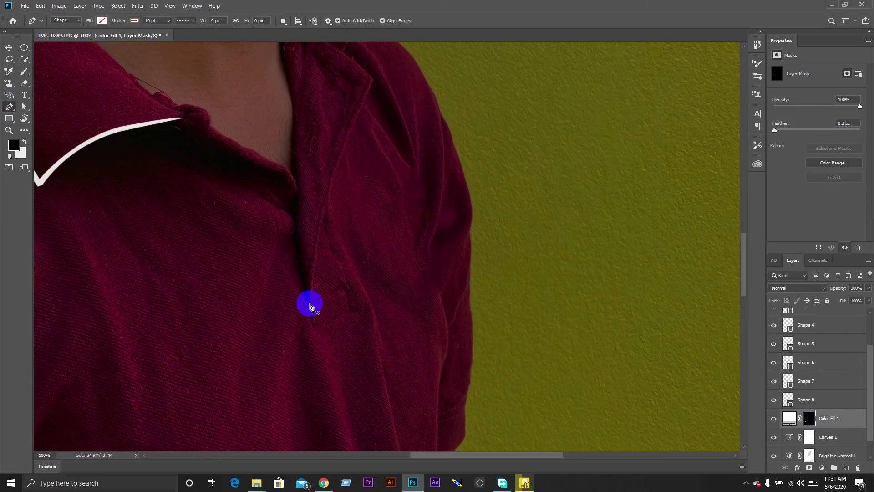
pyautogui.click(350, 312)
pyautogui.click(317, 329)
pyautogui.moveTo(324, 196); pyautogui.dragTo(353, 94)
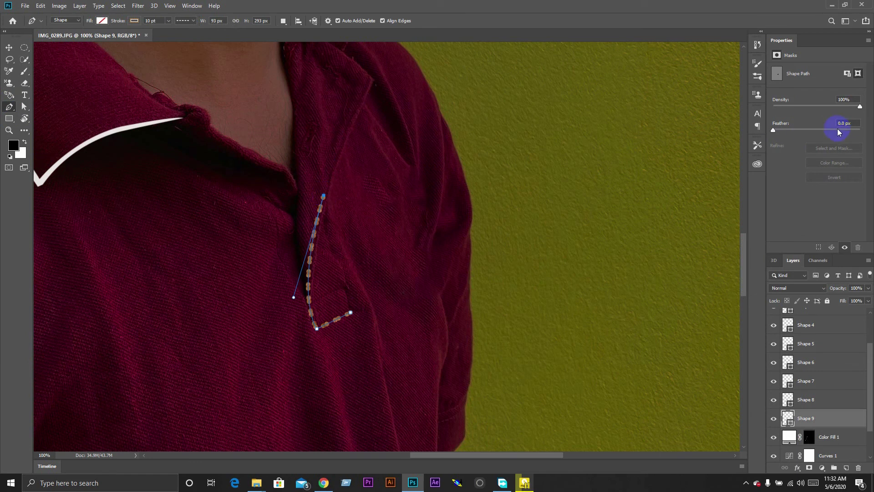
pyautogui.moveTo(742, 279); pyautogui.dragTo(744, 242)
pyautogui.moveTo(293, 282); pyautogui.dragTo(247, 257)
pyautogui.click(369, 337)
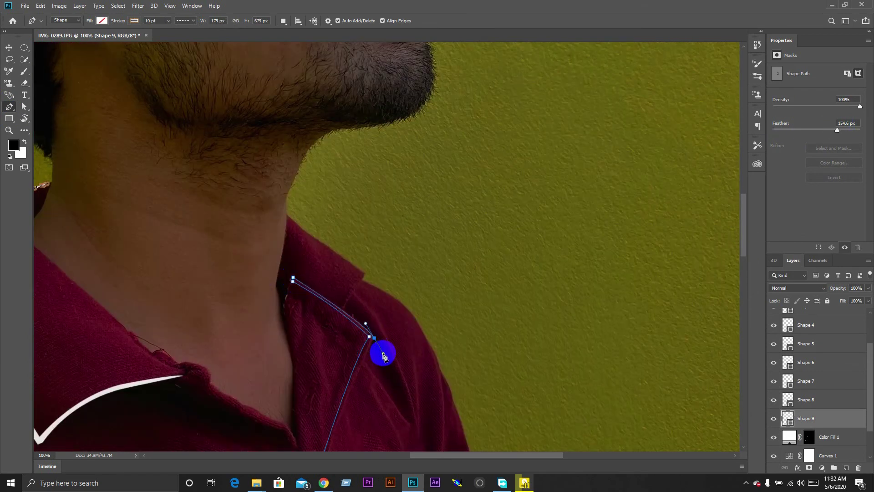
pyautogui.click(745, 264)
pyautogui.moveTo(312, 363)
pyautogui.mouseDown()
pyautogui.moveTo(324, 452)
pyautogui.moveTo(347, 289)
pyautogui.moveTo(318, 302)
pyautogui.mouseUp()
# Convert the placket path into a selection for filling on the mask.
pyautogui.rightClick(424, 254)
pyautogui.click(450, 293)
pyautogui.click(484, 132)
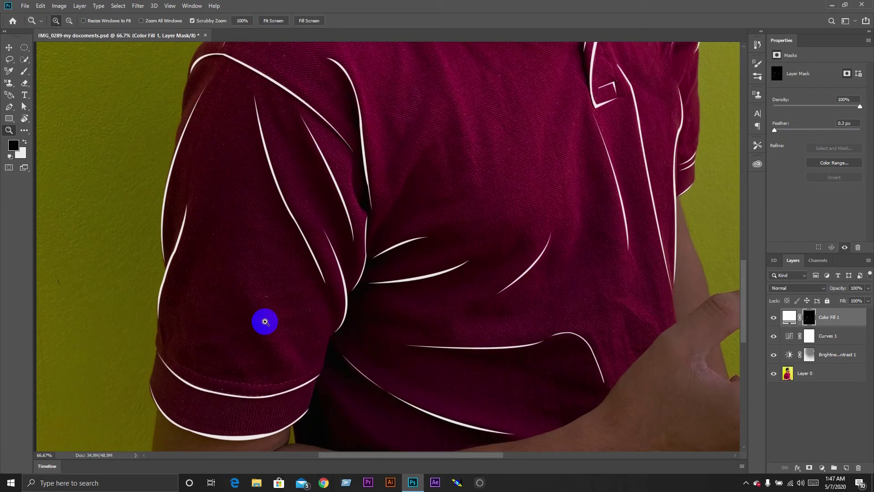
pyautogui.click(265, 322)
# Trace a curved Shape 1 path above the sleeve cuff and turn it into a selection.
pyautogui.moveTo(743, 313); pyautogui.dragTo(742, 333)
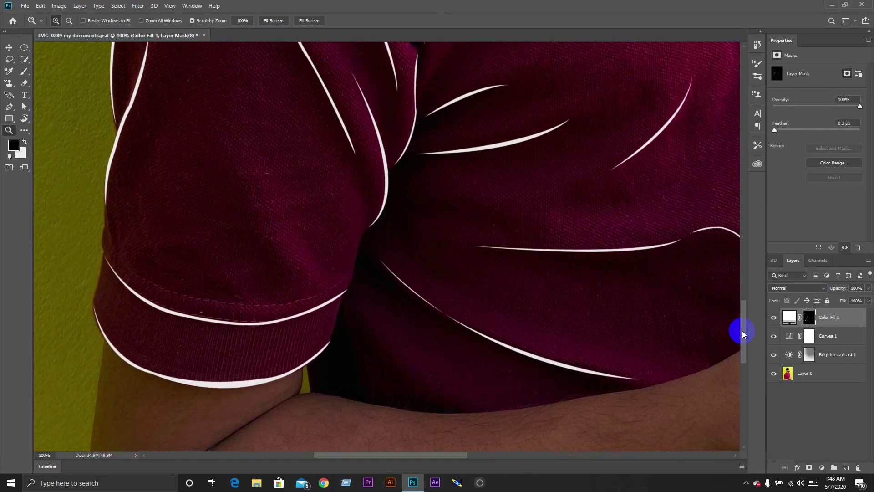
pyautogui.click(9, 107)
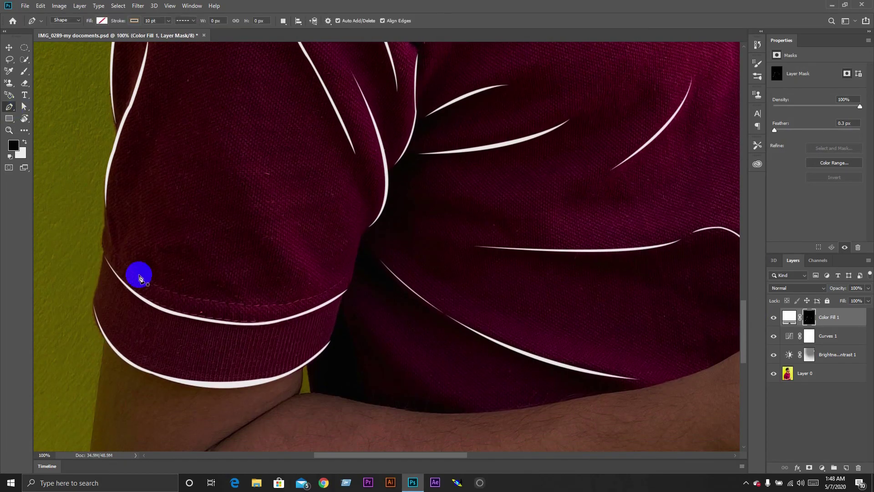
pyautogui.click(106, 232)
pyautogui.click(842, 132)
pyautogui.moveTo(194, 298); pyautogui.dragTo(276, 312)
pyautogui.moveTo(350, 272); pyautogui.dragTo(398, 230)
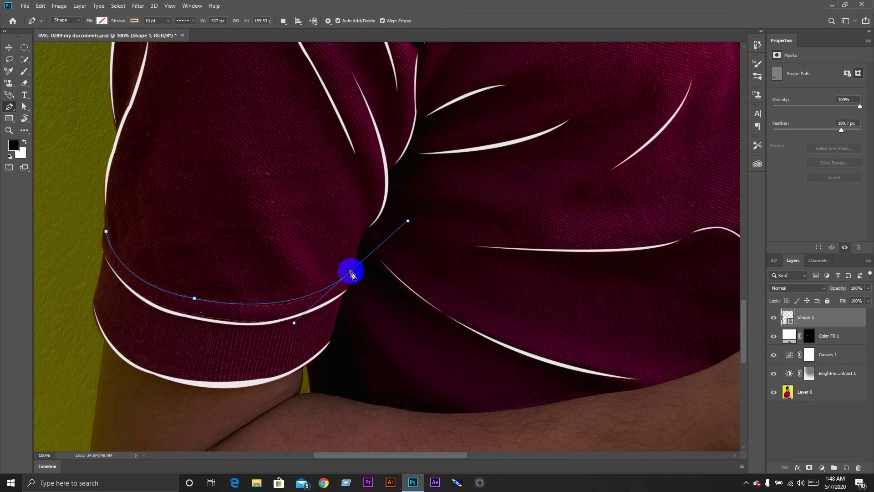
pyautogui.click(197, 298)
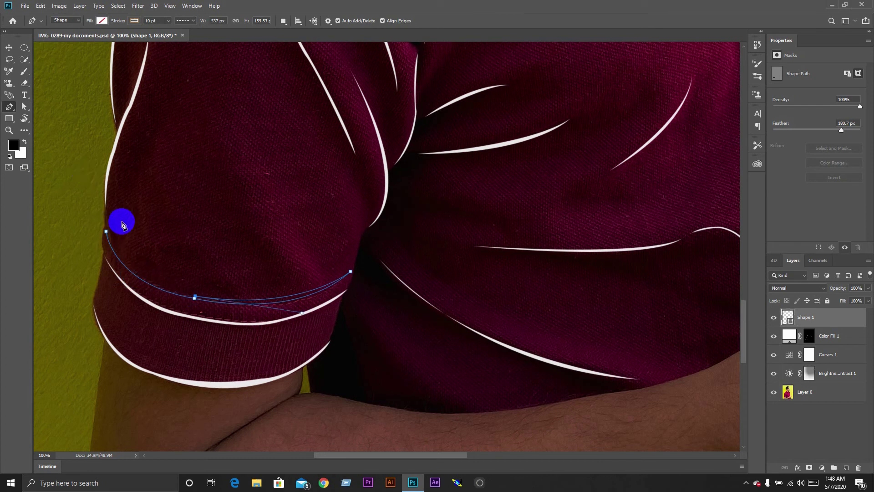
pyautogui.rightClick(232, 242)
pyautogui.click(289, 277)
pyautogui.press('Return')
pyautogui.hotkey('alt', '[')
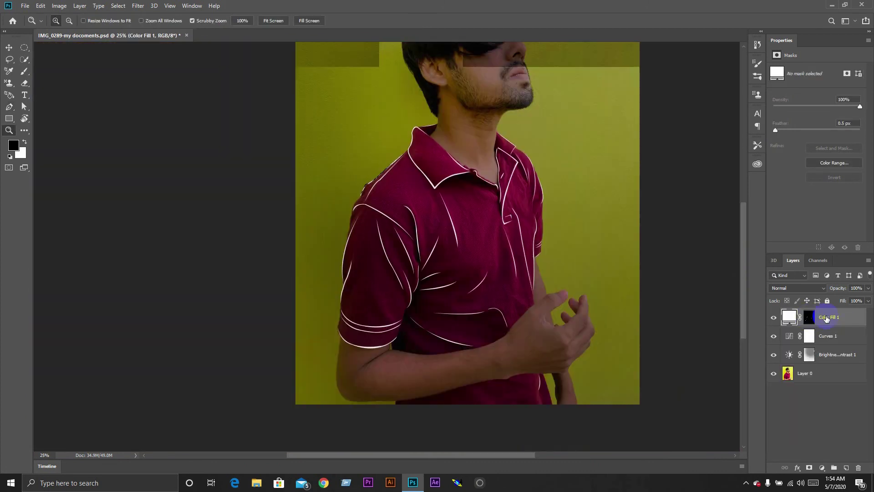
# Enable Outer Glow and Drop Shadow in Color Fill 1's blending options.
pyautogui.rightClick(838, 318)
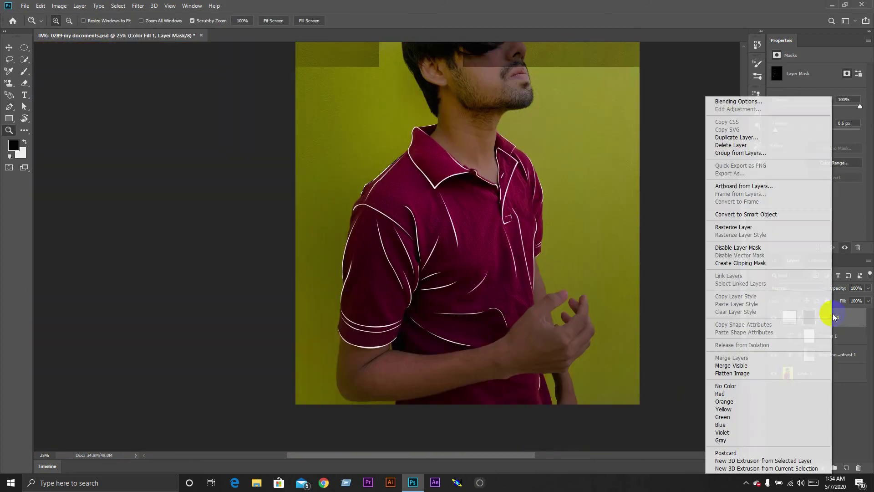
pyautogui.click(754, 102)
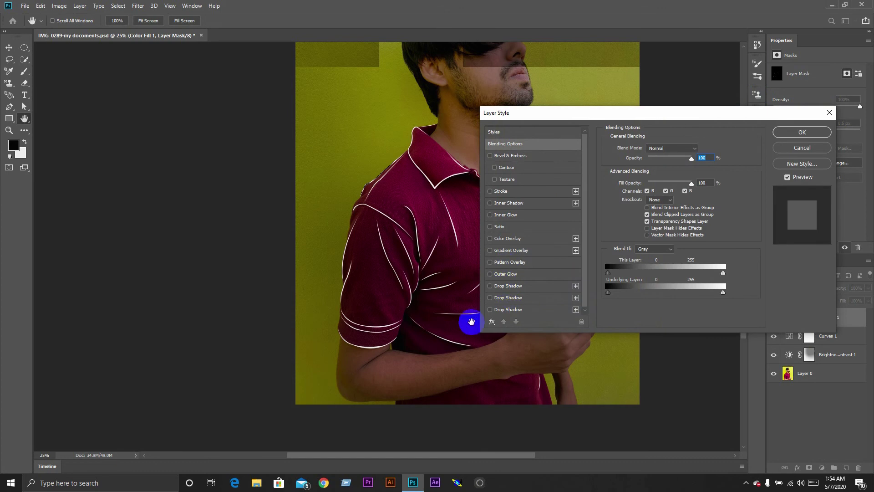
pyautogui.click(490, 274)
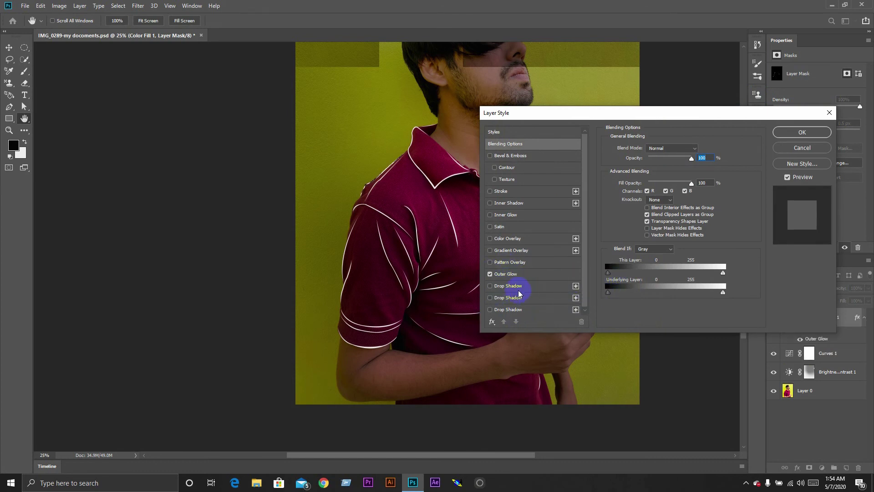
pyautogui.click(490, 286)
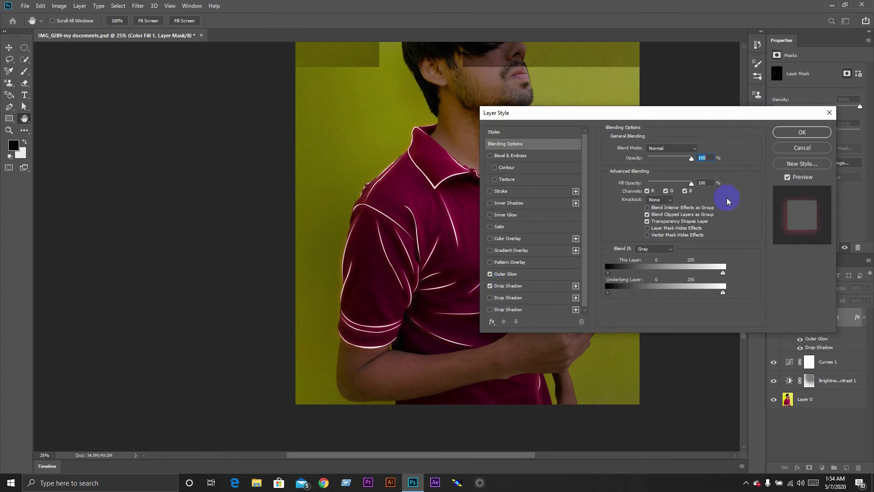
pyautogui.click(696, 150)
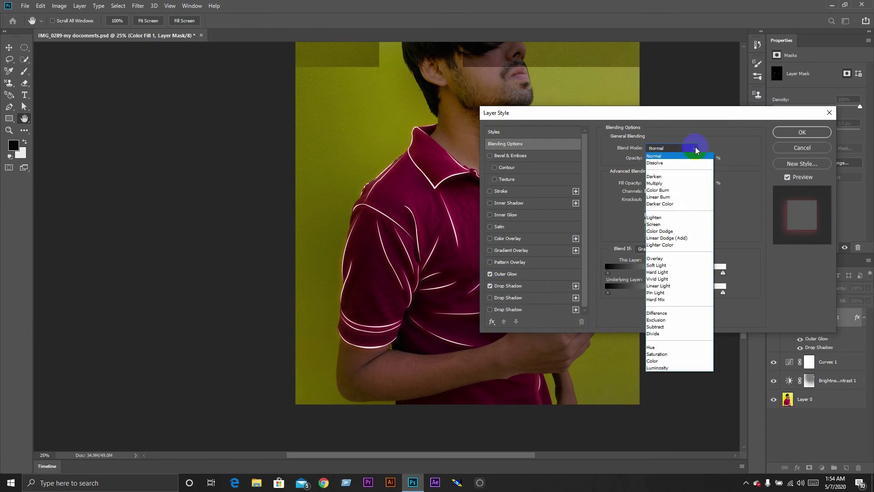
# Set the drop shadow to blue Screen, size 240 px, spread 15%, and apply.
pyautogui.click(552, 286)
pyautogui.click(700, 148)
pyautogui.moveTo(137, 234)
pyautogui.mouseDown()
pyautogui.moveTo(137, 245)
pyautogui.moveTo(176, 265)
pyautogui.moveTo(121, 221)
pyautogui.moveTo(129, 230)
pyautogui.mouseUp()
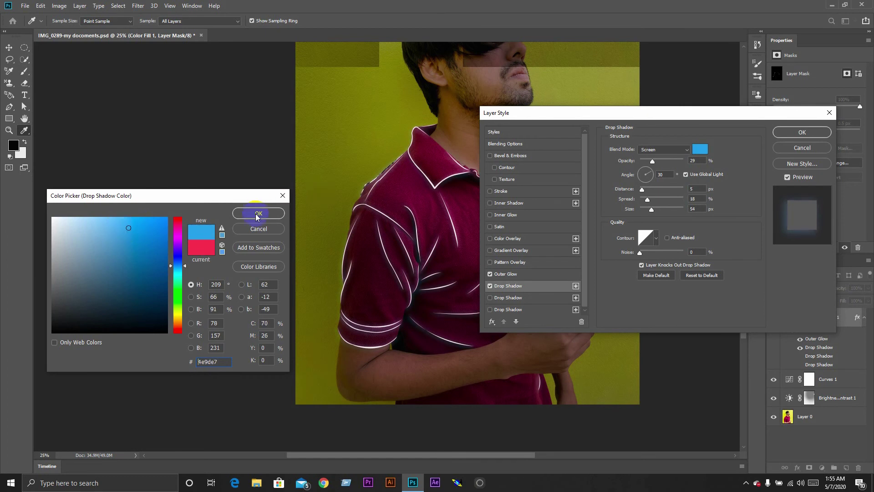
pyautogui.click(258, 214)
pyautogui.moveTo(646, 191)
pyautogui.mouseDown()
pyautogui.moveTo(658, 192)
pyautogui.moveTo(639, 190)
pyautogui.moveTo(682, 208)
pyautogui.moveTo(647, 201)
pyautogui.mouseUp()
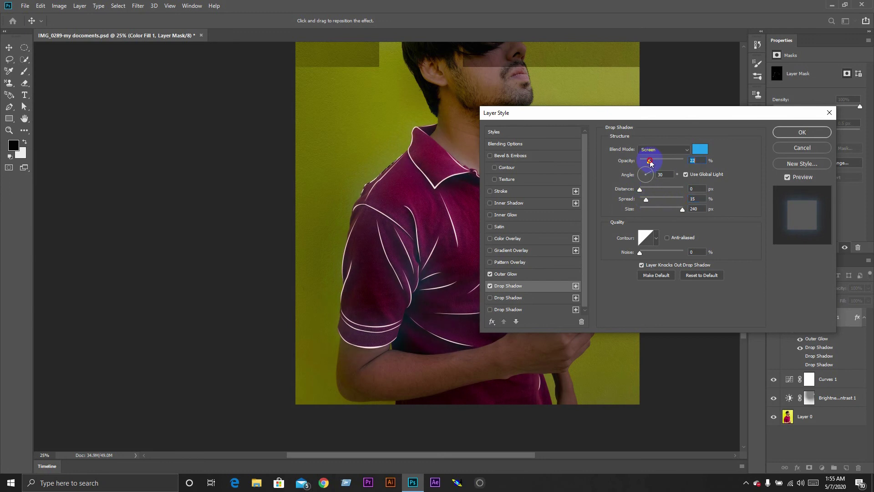
pyautogui.click(801, 132)
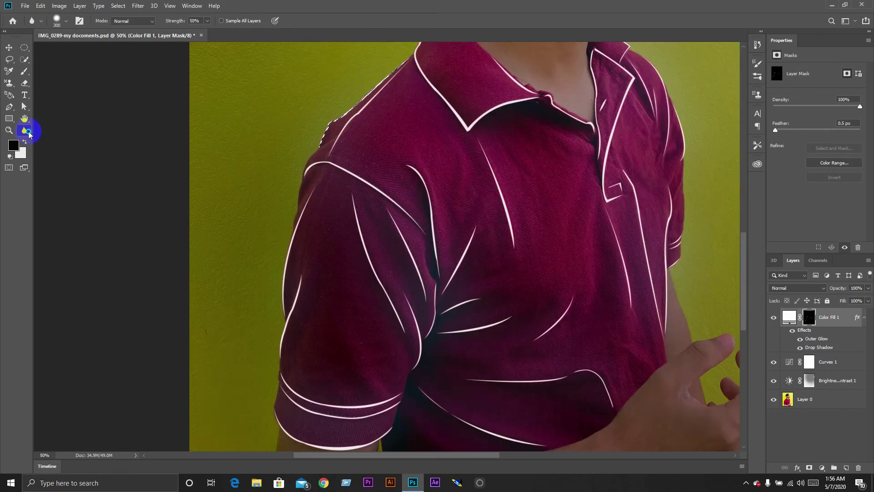
# Brush the Blur tool at 50% strength over the armpit seam lines.
pyautogui.rightClick(26, 131)
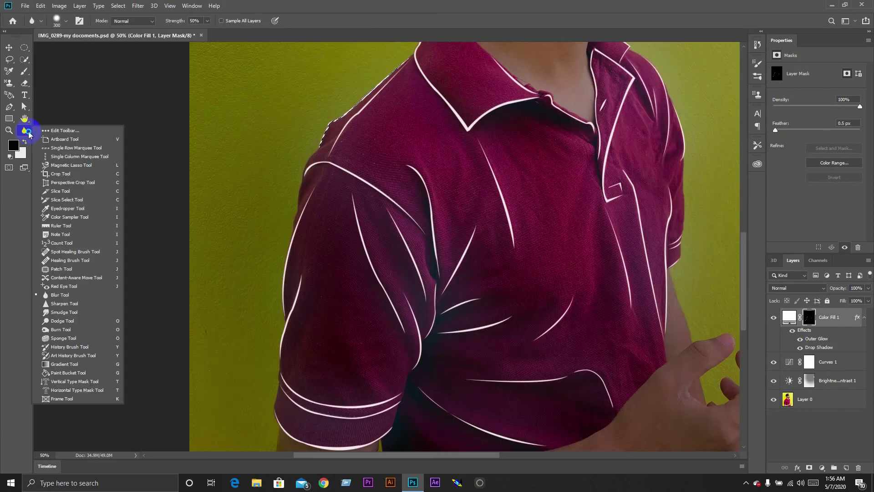
pyautogui.click(68, 295)
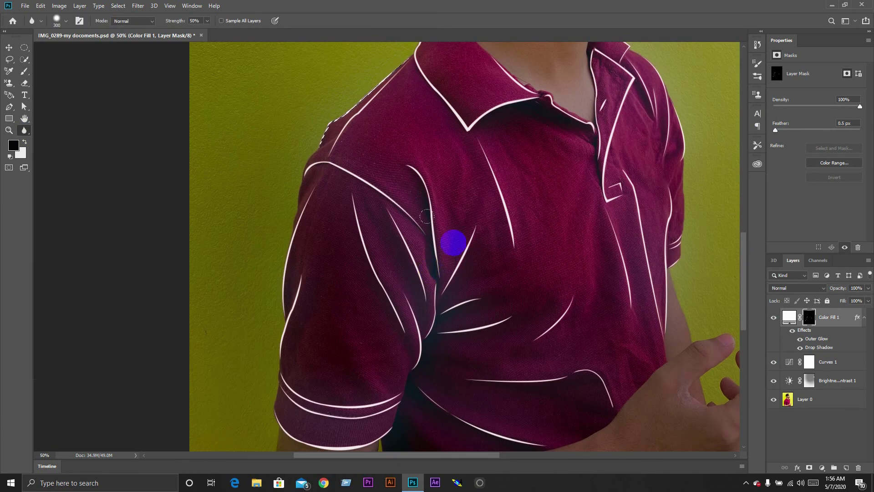
pyautogui.moveTo(415, 178)
pyautogui.mouseDown()
pyautogui.moveTo(433, 253)
pyautogui.moveTo(419, 215)
pyautogui.moveTo(390, 234)
pyautogui.moveTo(372, 263)
pyautogui.moveTo(395, 336)
pyautogui.moveTo(390, 328)
pyautogui.moveTo(420, 321)
pyautogui.moveTo(485, 132)
pyautogui.mouseUp()
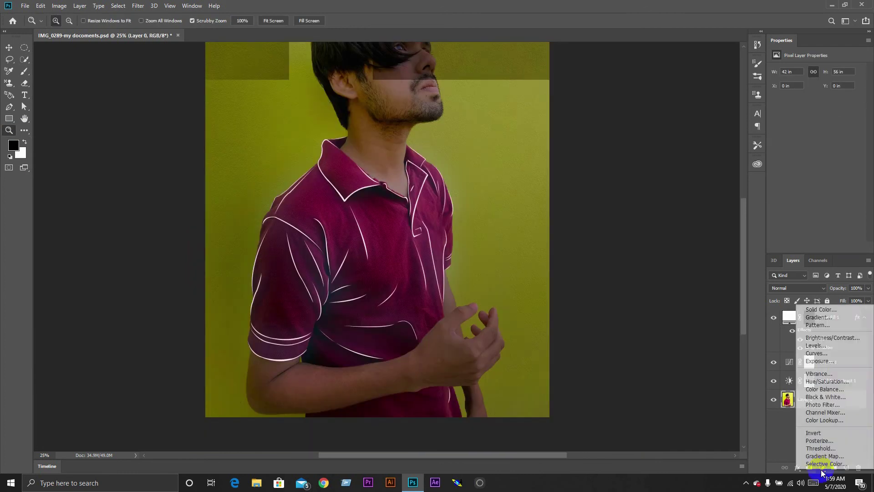
# Add a Solid Color fill layer in dark purple #3721a3.
pyautogui.click(822, 467)
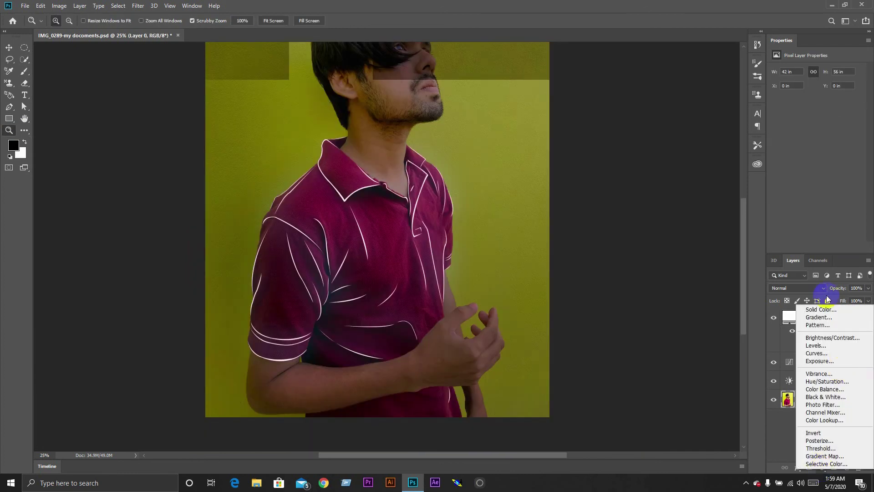
pyautogui.click(821, 310)
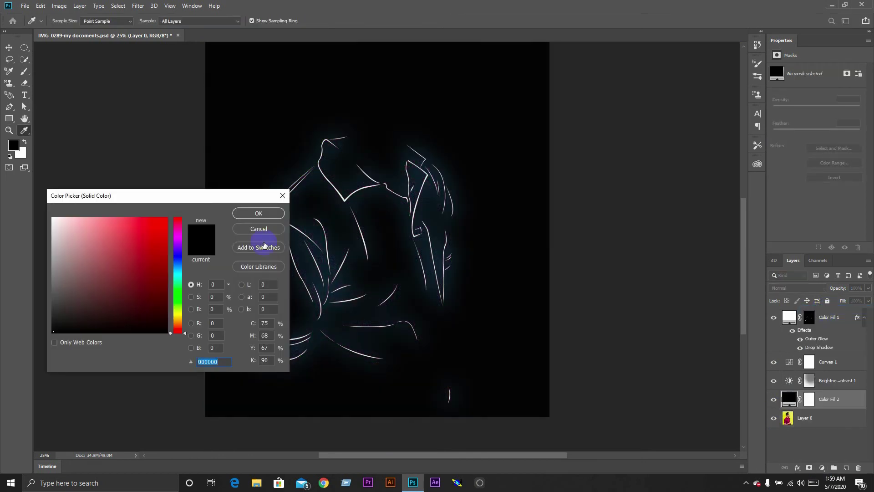
pyautogui.moveTo(179, 261); pyautogui.dragTo(178, 253)
pyautogui.click(144, 258)
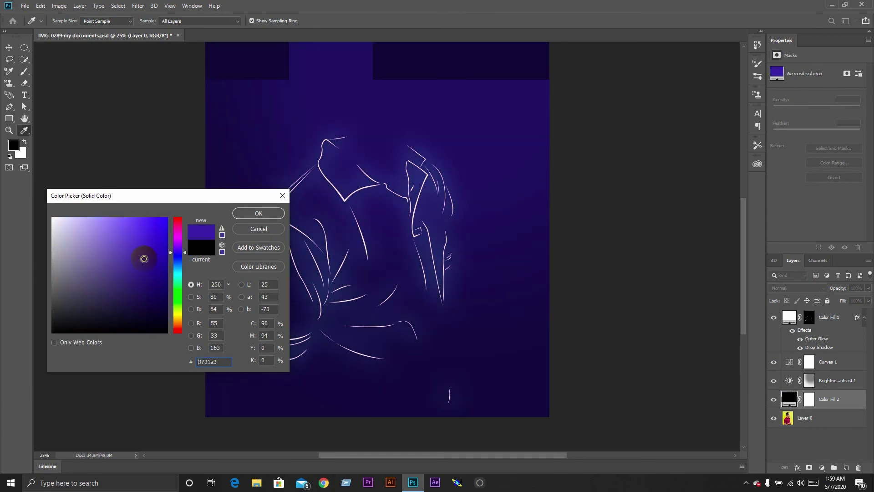
pyautogui.click(214, 226)
pyautogui.click(262, 216)
# Blend the purple fill layer as Multiply at 77% opacity.
pyautogui.click(826, 290)
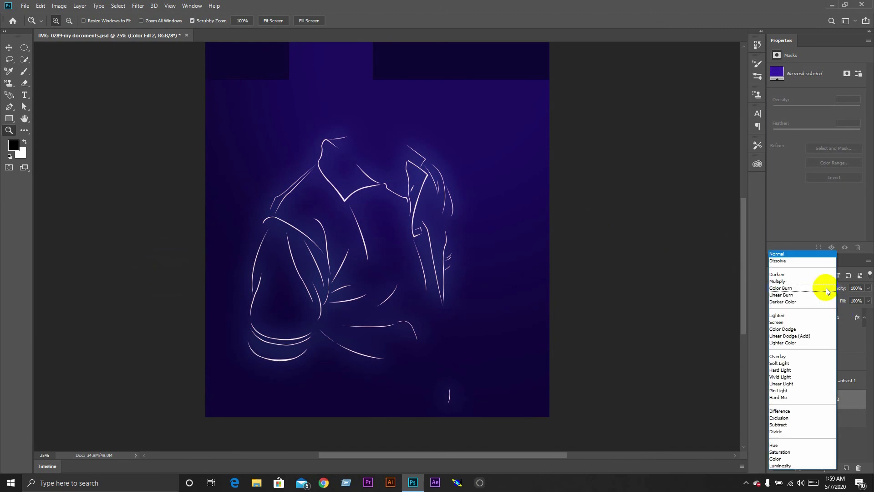
pyautogui.click(786, 281)
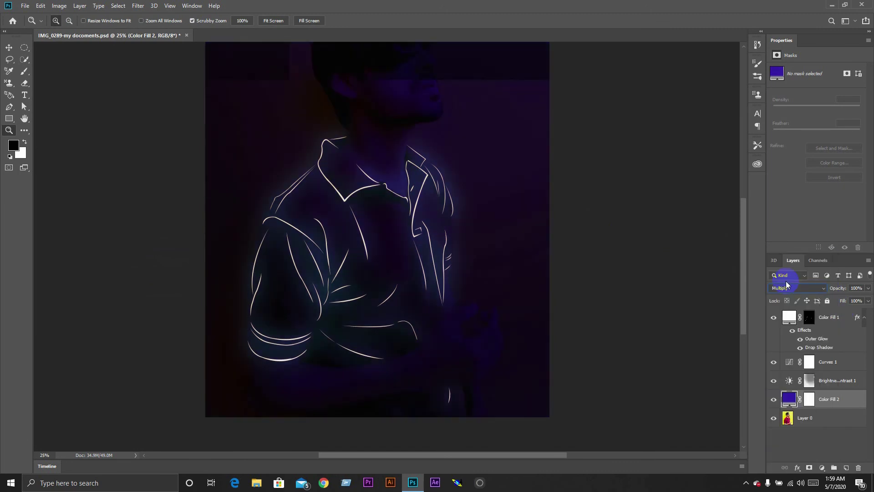
pyautogui.click(868, 290)
pyautogui.moveTo(867, 298); pyautogui.dragTo(858, 299)
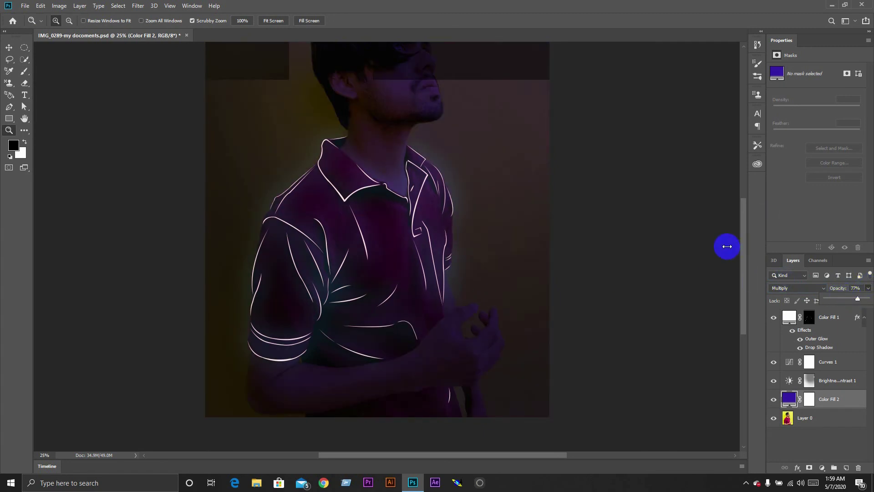
pyautogui.moveTo(745, 249); pyautogui.dragTo(742, 206)
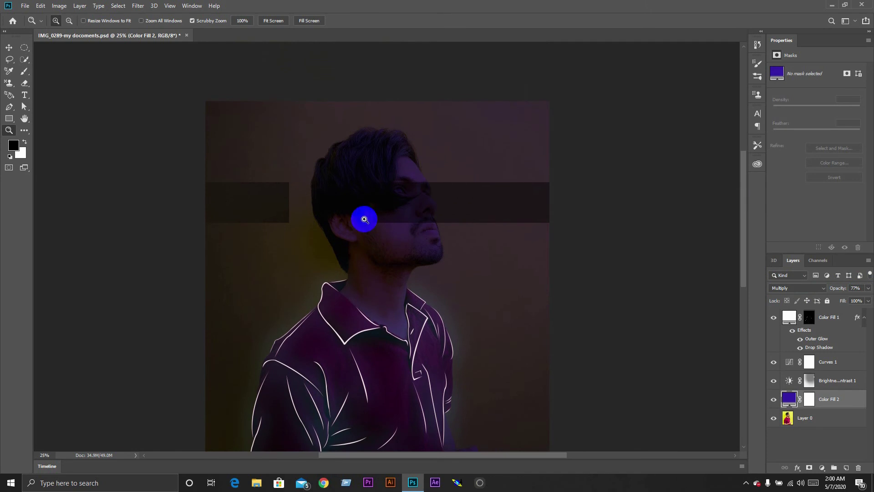
# Zoom in to inspect the portrait's face closely.
pyautogui.click(463, 192)
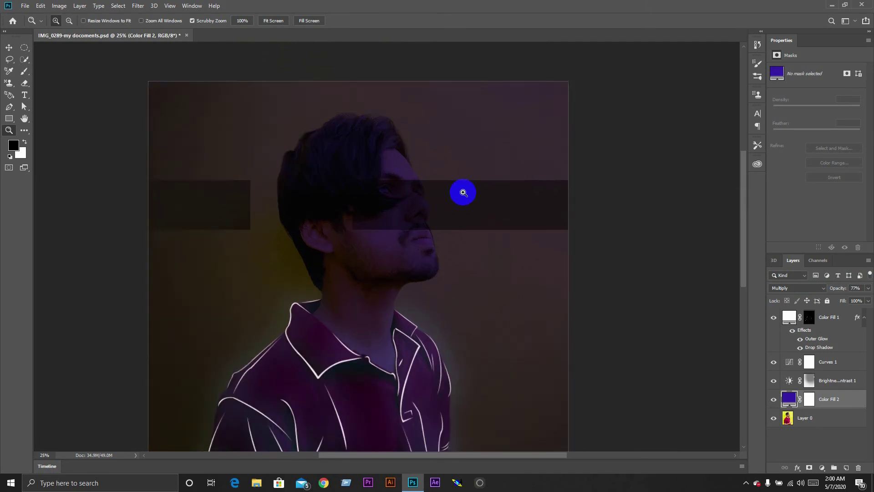
pyautogui.click(463, 192)
pyautogui.click(463, 192)
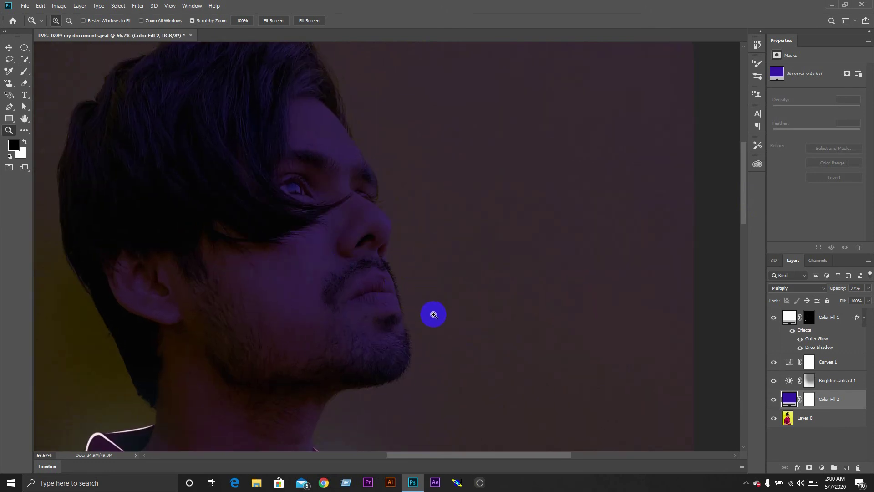
pyautogui.moveTo(518, 455); pyautogui.dragTo(485, 455)
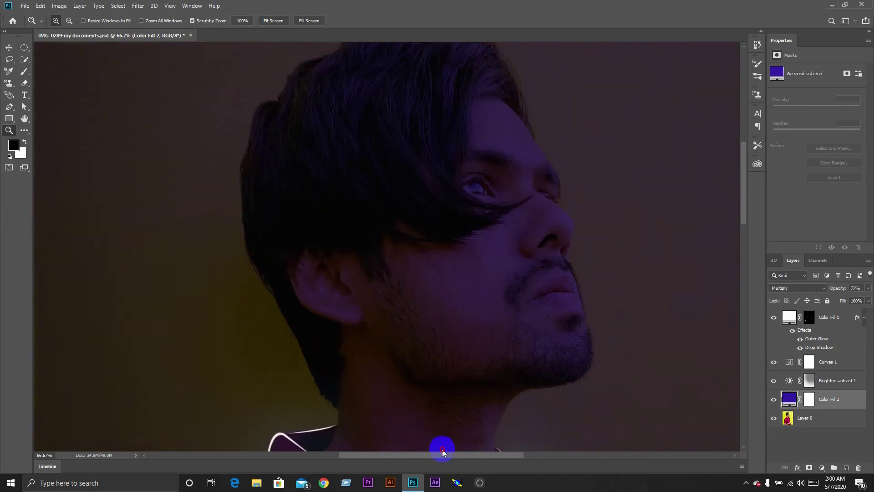
pyautogui.moveTo(744, 210)
pyautogui.mouseDown()
pyautogui.moveTo(741, 275)
pyautogui.moveTo(741, 197)
pyautogui.moveTo(744, 352)
pyautogui.moveTo(745, 313)
pyautogui.mouseUp()
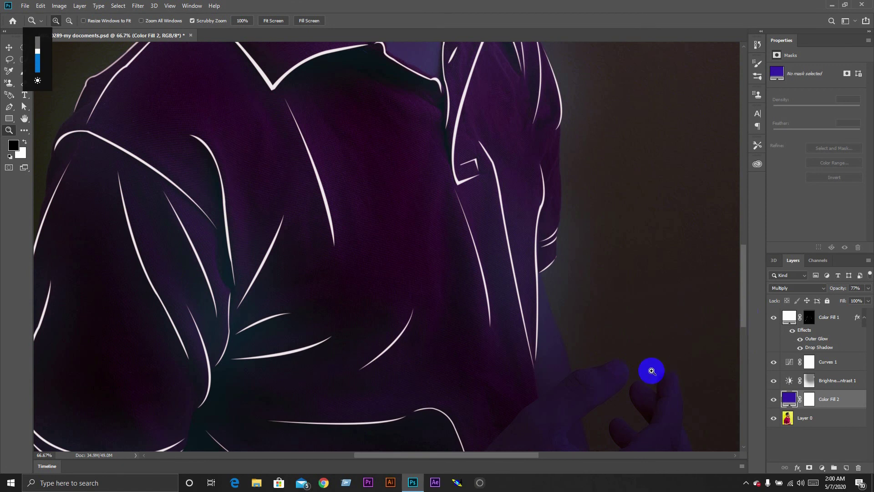
pyautogui.scroll(-5, 651, 370)
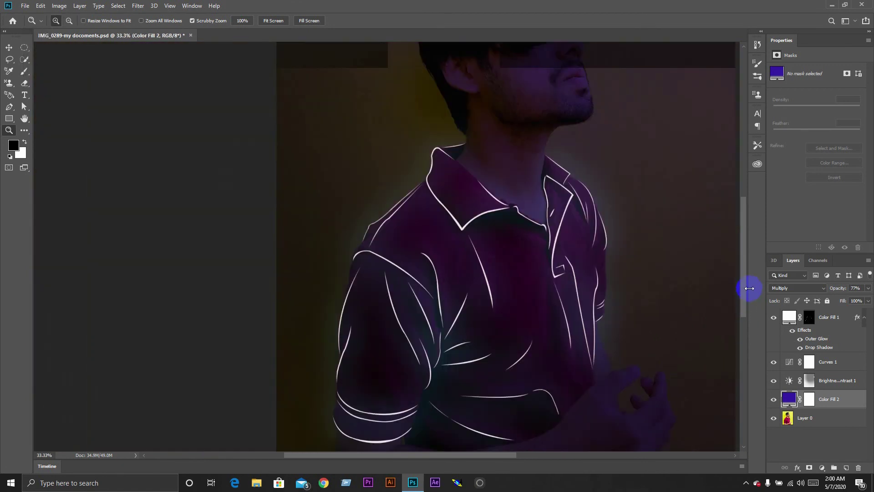
pyautogui.scroll(-3, 743, 332)
pyautogui.scroll(3, 743, 295)
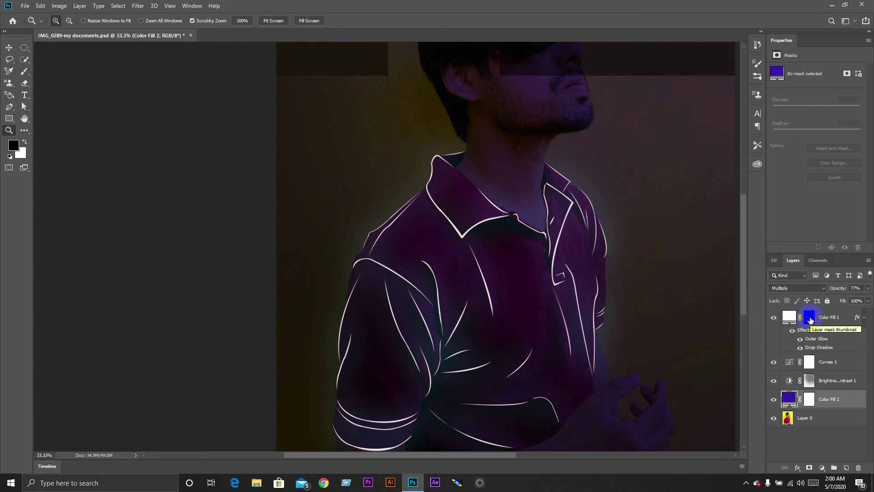
# Select Color Fill 1's mask, then place the SA logo image in the top-left corner.
pyautogui.click(810, 320)
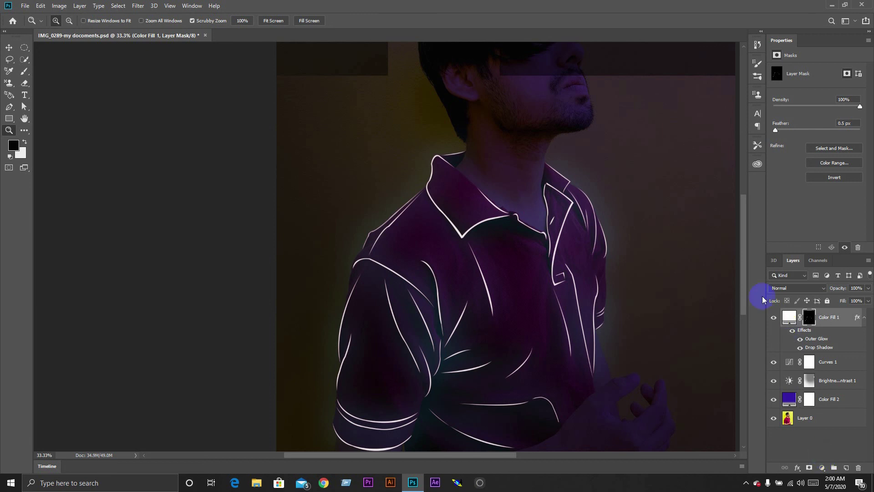
pyautogui.keyDown('alt'); pyautogui.click(644, 296); pyautogui.keyUp('alt')
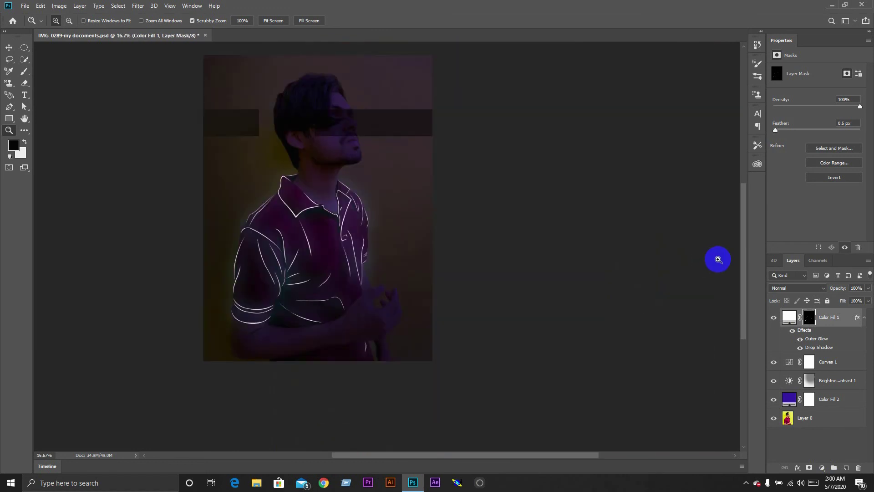
pyautogui.moveTo(747, 270); pyautogui.dragTo(396, 264)
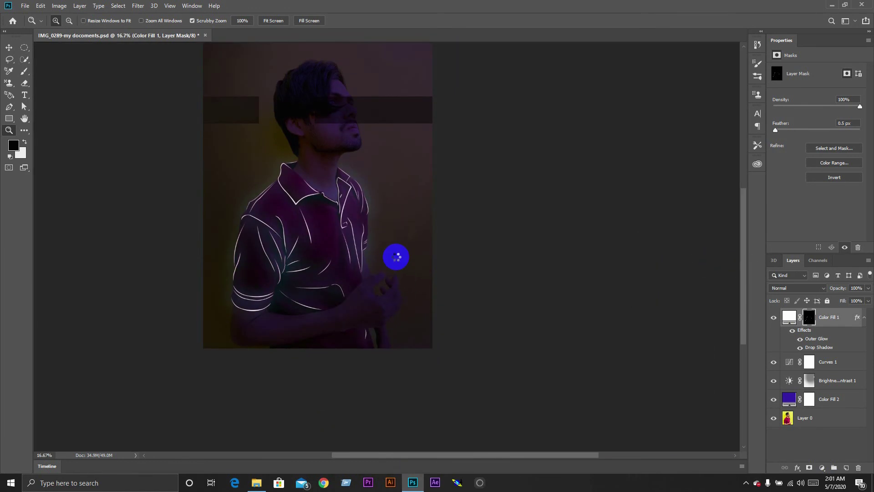
pyautogui.moveTo(318, 199); pyautogui.dragTo(222, 61)
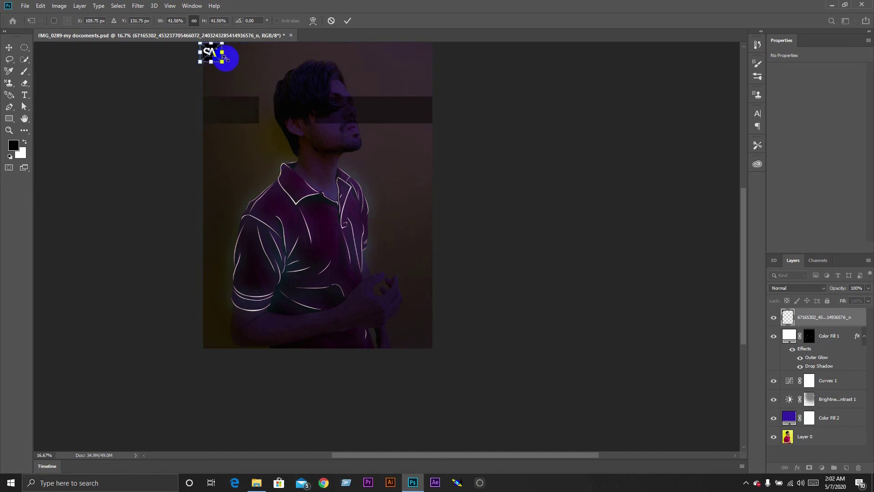
# Shrink the SA logo slightly and commit its placement.
pyautogui.moveTo(226, 58); pyautogui.dragTo(223, 55)
pyautogui.scroll(3, 742, 246)
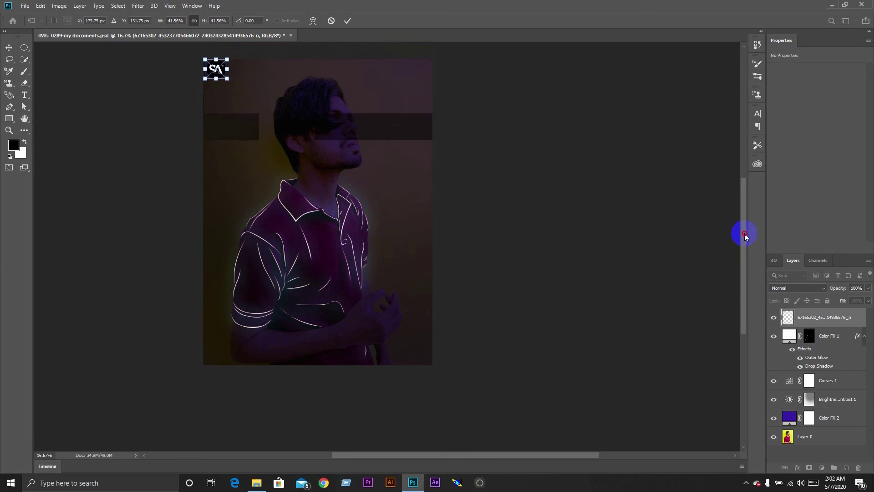
pyautogui.press('Return')
# Place the light flare image enlarged over the top, blended as Screen, just above Layer 0.
pyautogui.moveTo(390, 469)
pyautogui.mouseDown()
pyautogui.moveTo(332, 258)
pyautogui.moveTo(358, 251)
pyautogui.mouseUp()
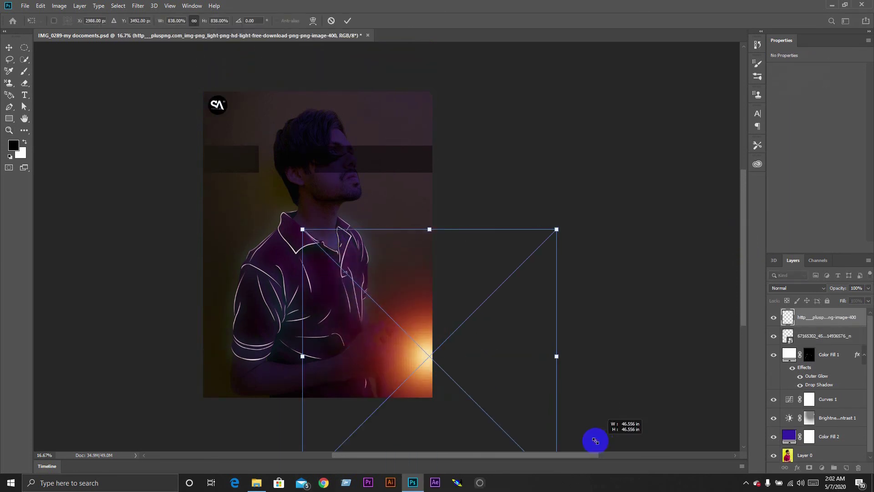
pyautogui.moveTo(358, 251); pyautogui.dragTo(519, 412)
pyautogui.moveTo(359, 268); pyautogui.dragTo(451, 175)
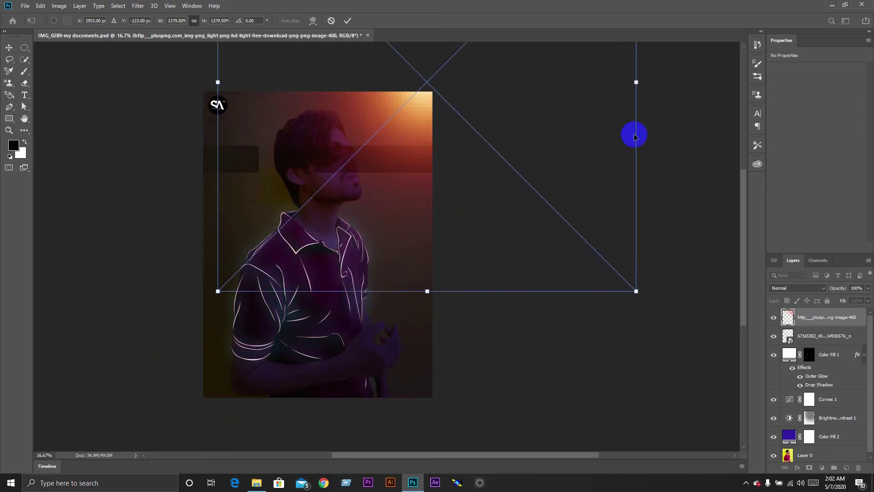
pyautogui.click(824, 288)
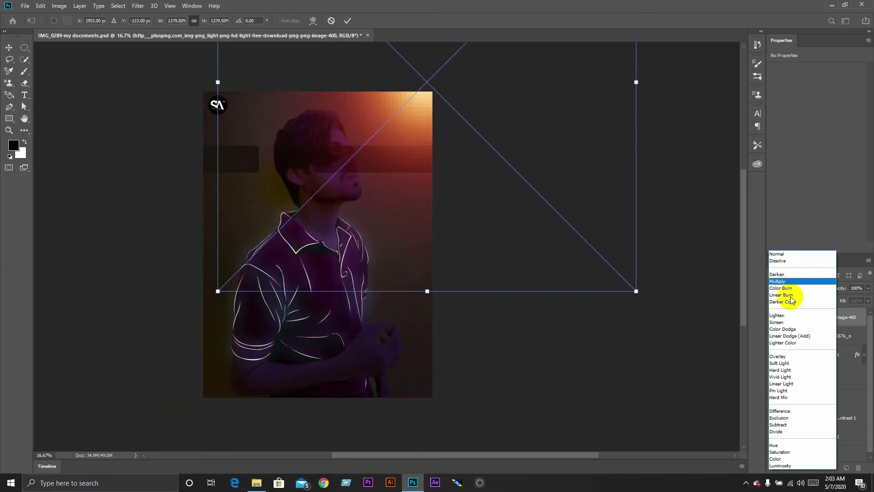
pyautogui.click(786, 321)
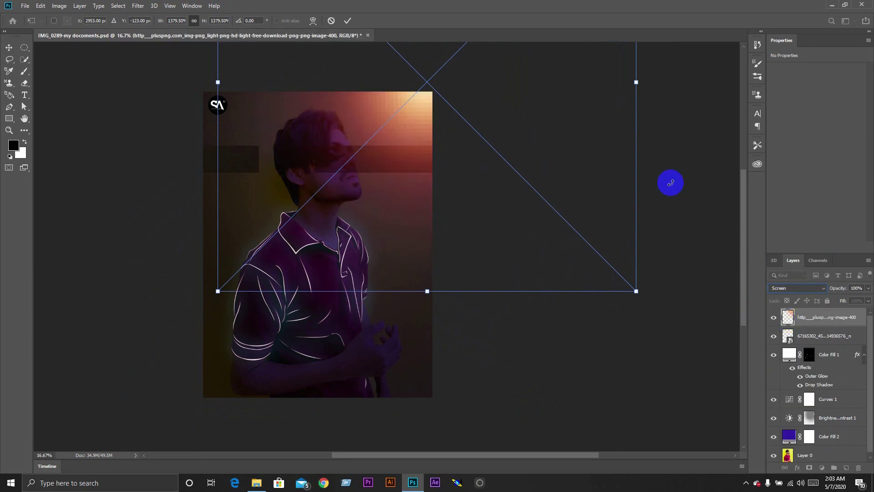
pyautogui.press('Return')
pyautogui.press('z')
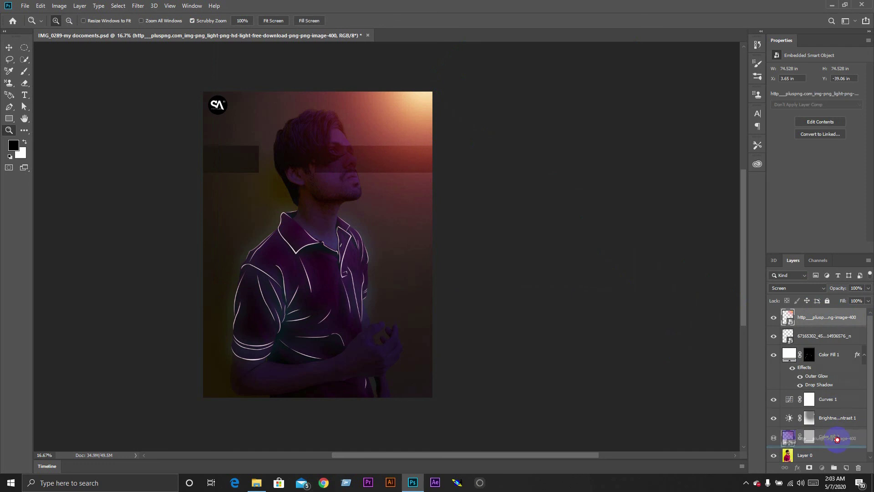
pyautogui.moveTo(848, 317); pyautogui.dragTo(837, 446)
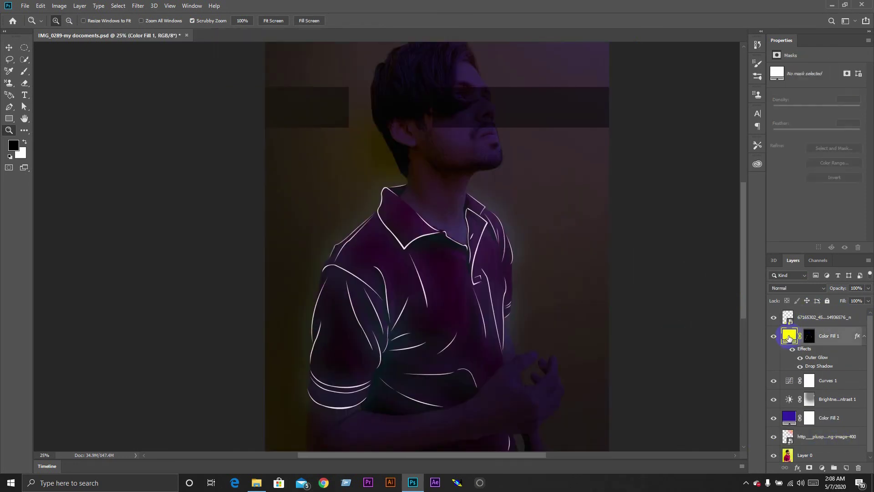
pyautogui.doubleClick(789, 337)
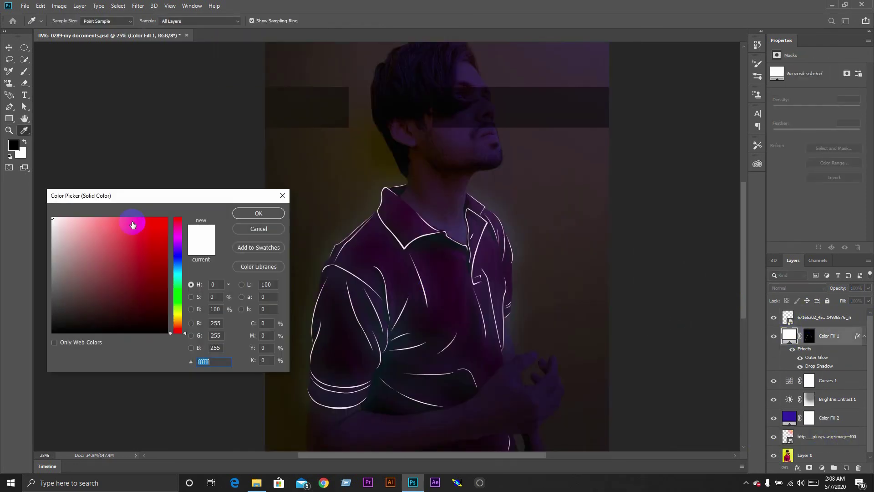
# Recolour Color Fill 1 from white to magenta #ea52cc.
pyautogui.click(178, 232)
pyautogui.click(138, 236)
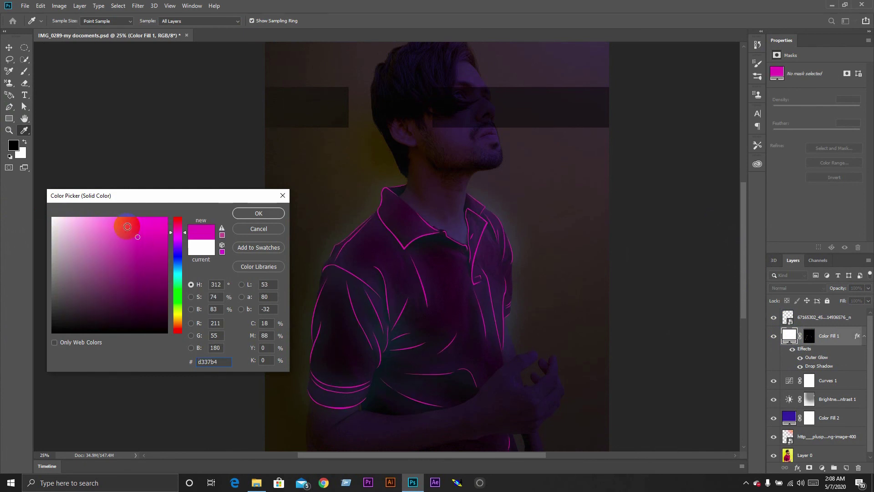
pyautogui.click(127, 226)
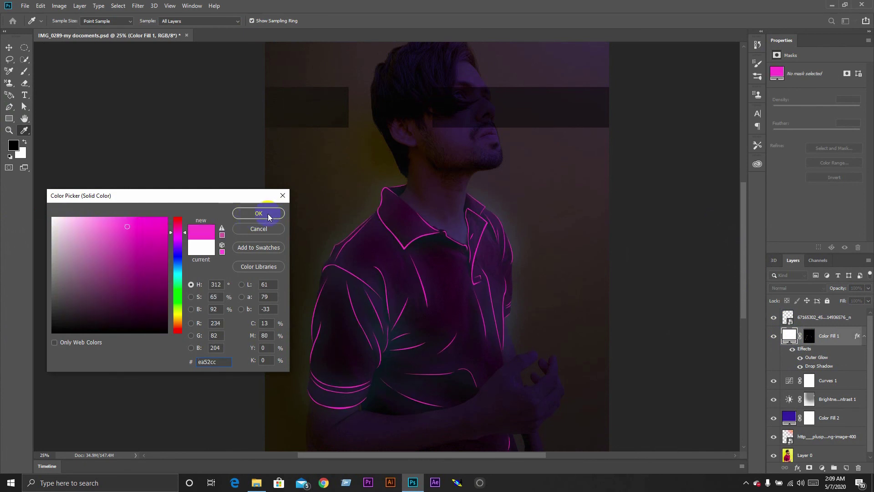
pyautogui.click(268, 217)
pyautogui.moveTo(746, 271)
pyautogui.mouseDown()
pyautogui.moveTo(743, 246)
pyautogui.moveTo(743, 327)
pyautogui.moveTo(745, 280)
pyautogui.mouseUp()
# Save a copy as a Maximum-quality JPEG to the Desktop, appending 'sak' to the file name.
pyautogui.click(25, 5)
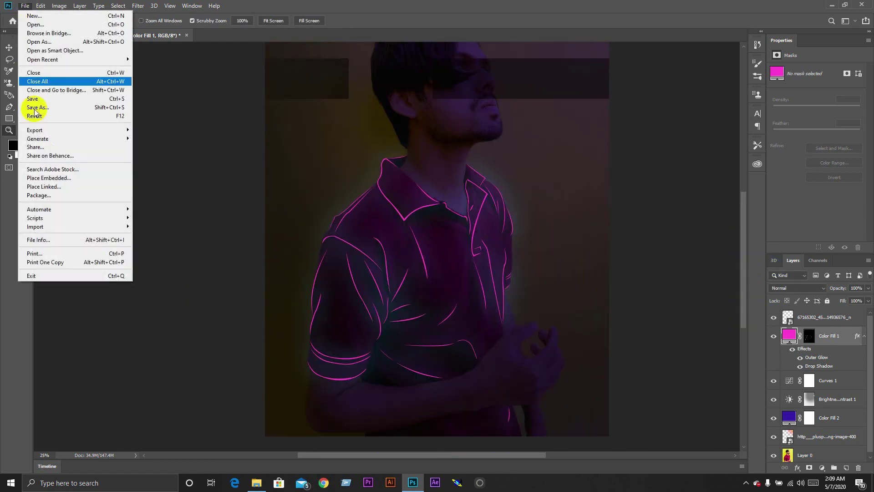
pyautogui.click(73, 107)
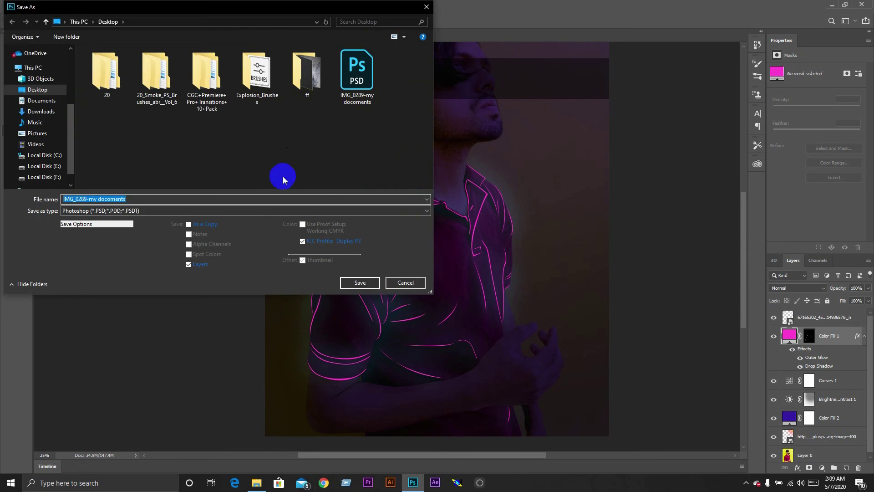
pyautogui.click(253, 198)
pyautogui.write('-safoy')
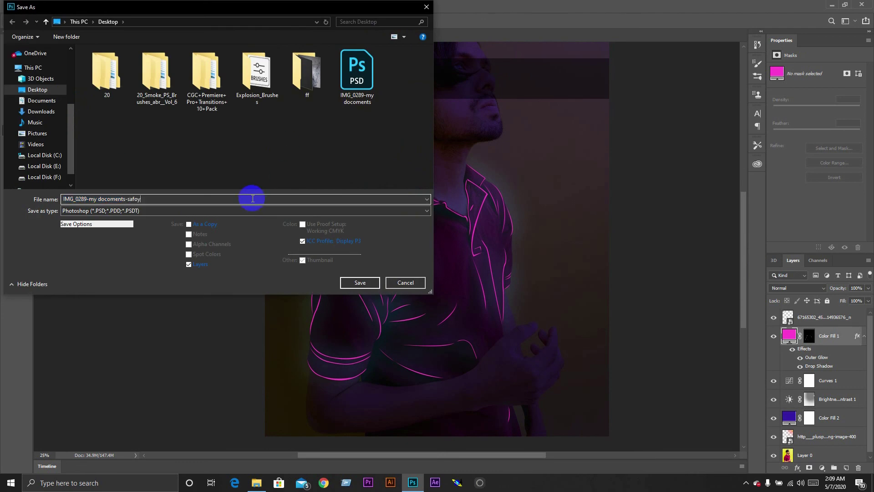
pyautogui.write('sak')
pyautogui.click(359, 210)
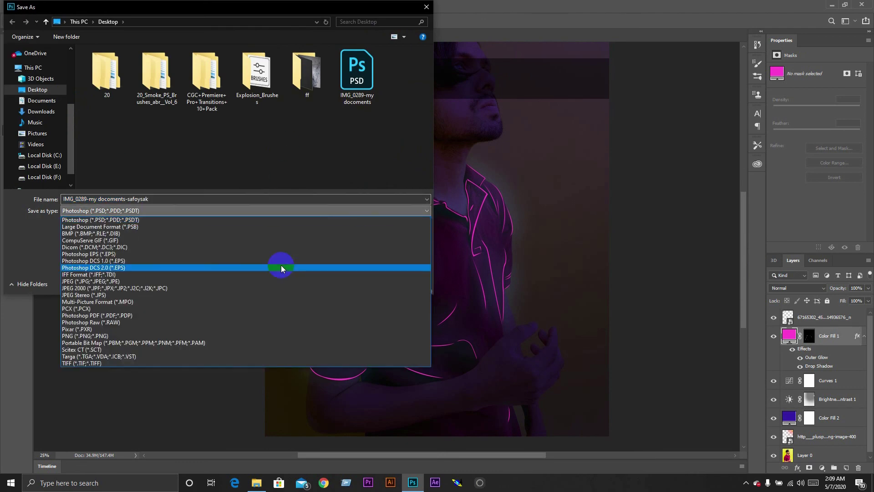
pyautogui.click(198, 280)
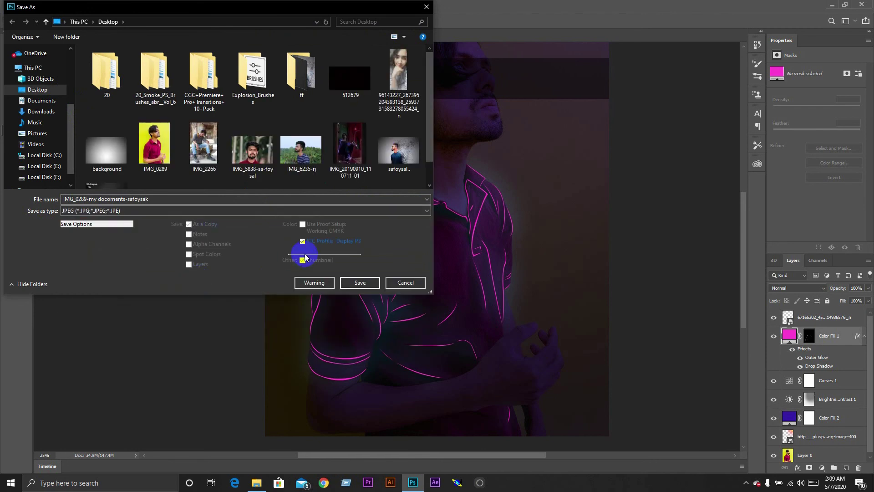
pyautogui.click(366, 283)
pyautogui.click(492, 122)
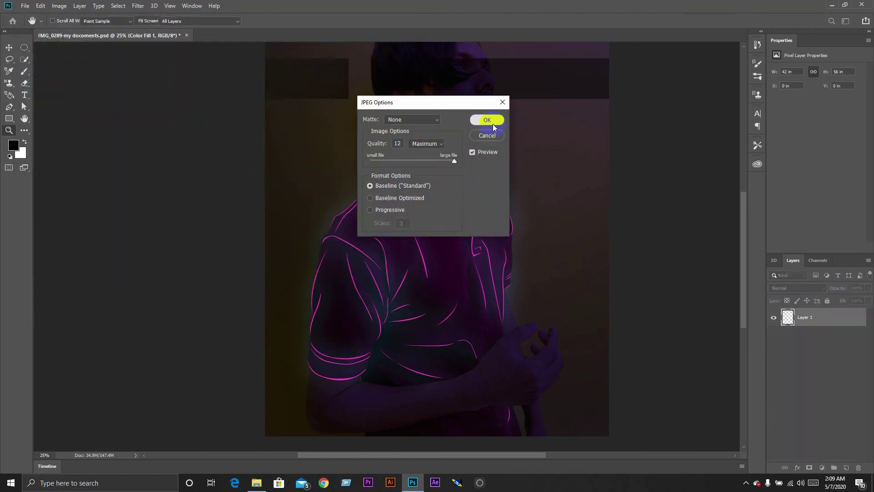